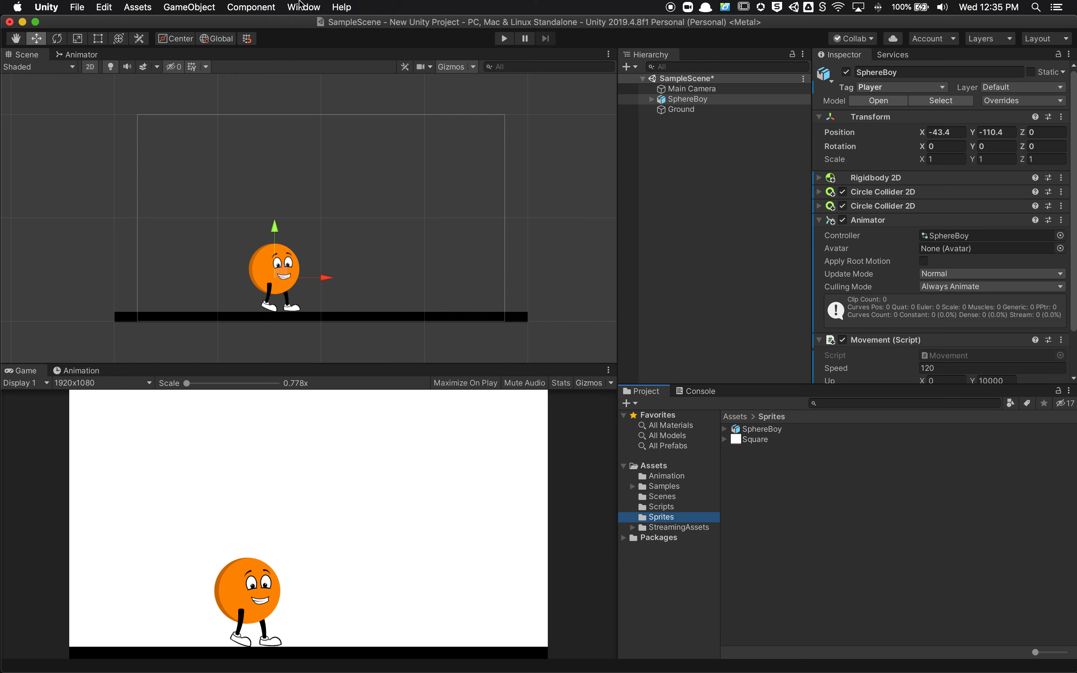
- Review the installed 2D packages in the Package Manager, including 2D Animation and 2D PSD Importer, and close it
{"action": "left_click", "coordinate": [302, 6]}
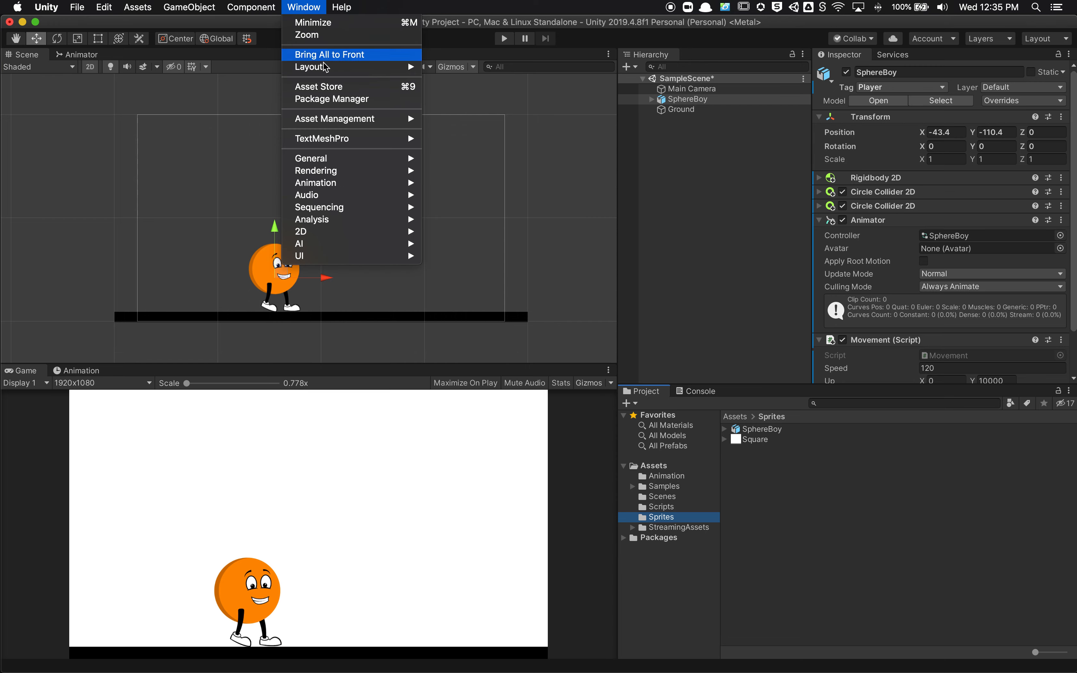
{"action": "left_click", "coordinate": [372, 100]}
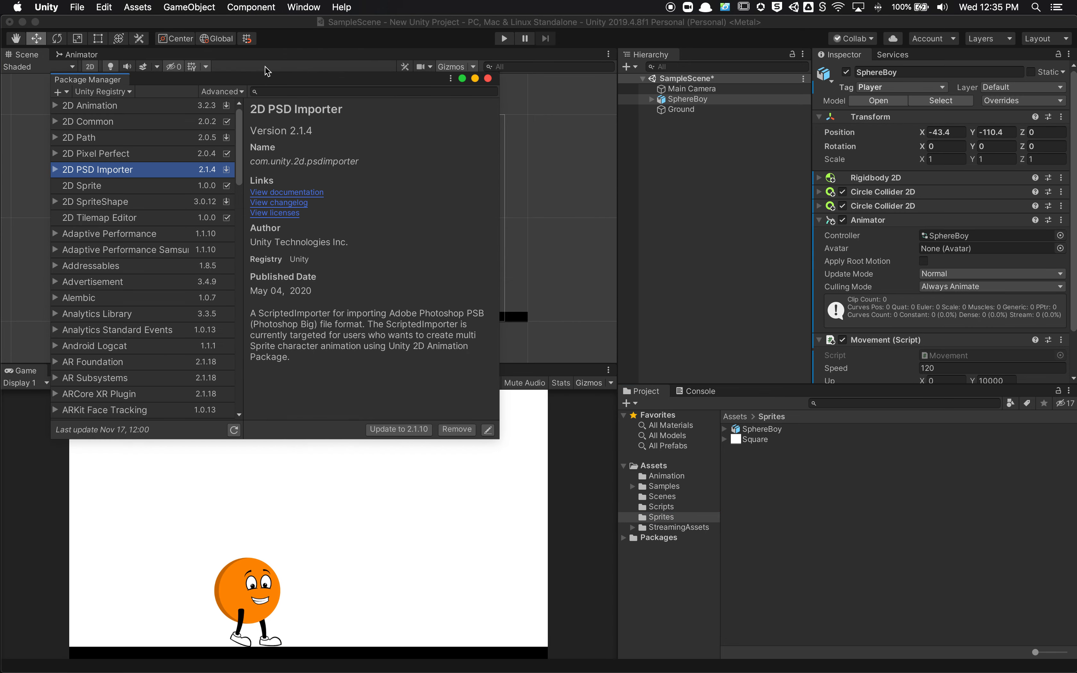
{"action": "left_click_drag", "start_coordinate": [329, 84], "coordinate": [436, 96]}
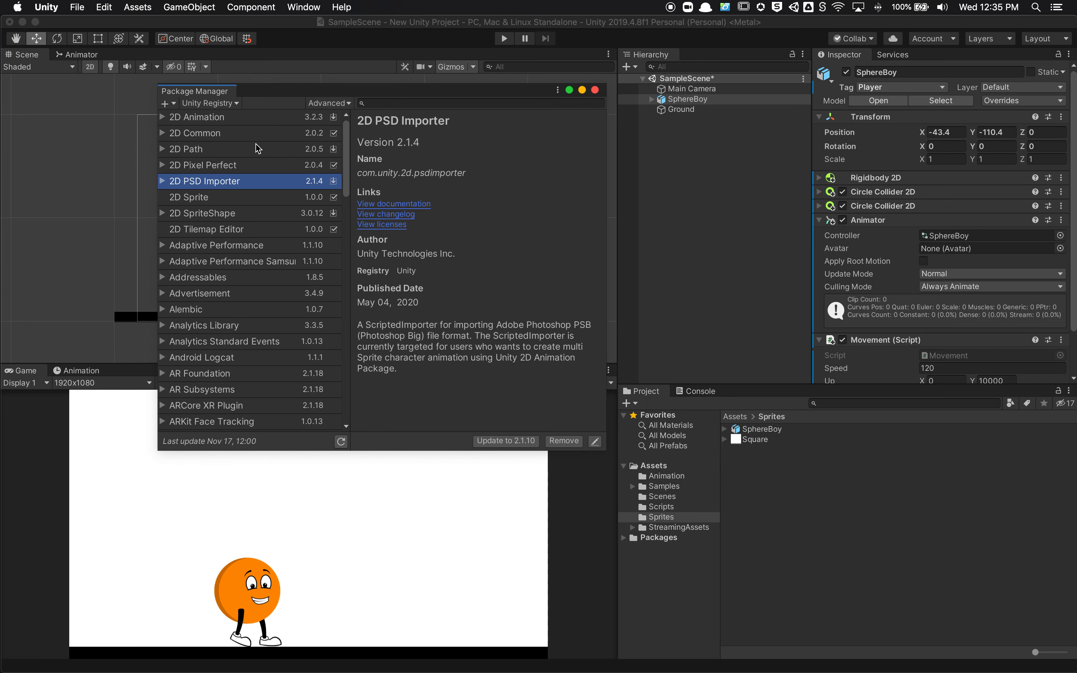
{"action": "left_click", "coordinate": [221, 123]}
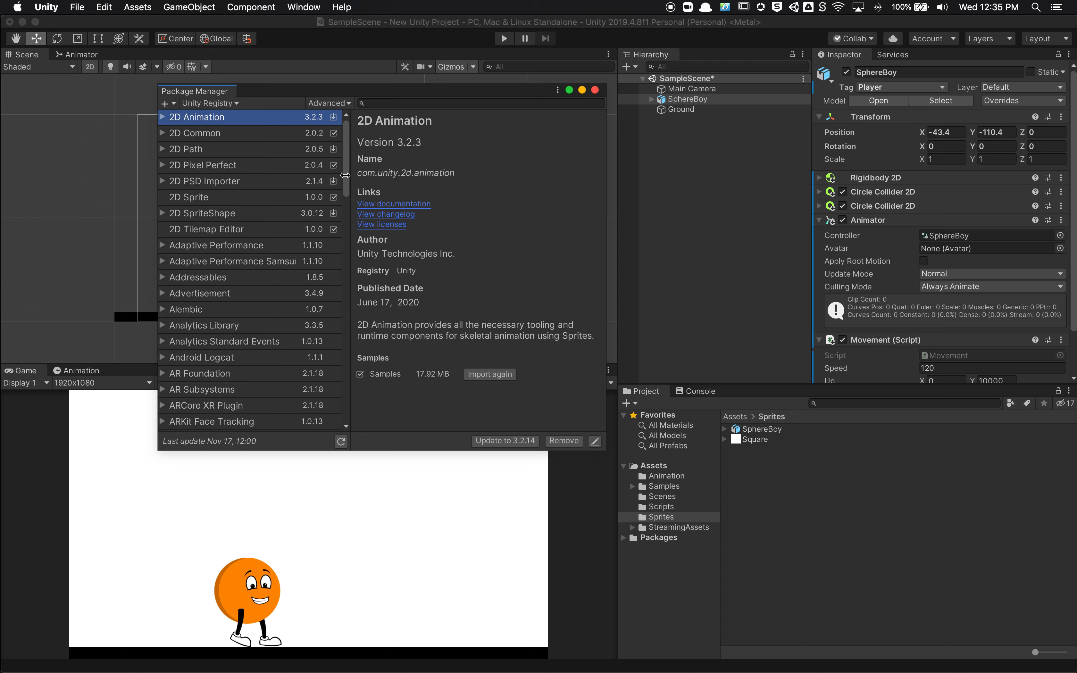
{"action": "left_click", "coordinate": [251, 135]}
{"action": "left_click", "coordinate": [250, 151]}
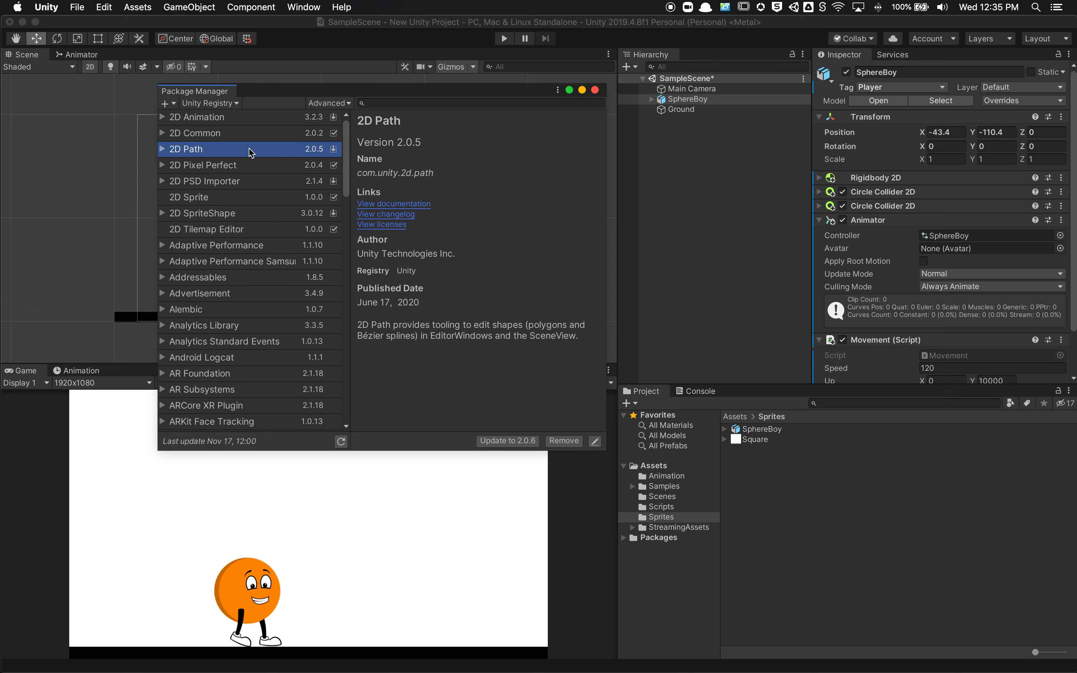
{"action": "left_click", "coordinate": [248, 166]}
{"action": "left_click", "coordinate": [236, 309]}
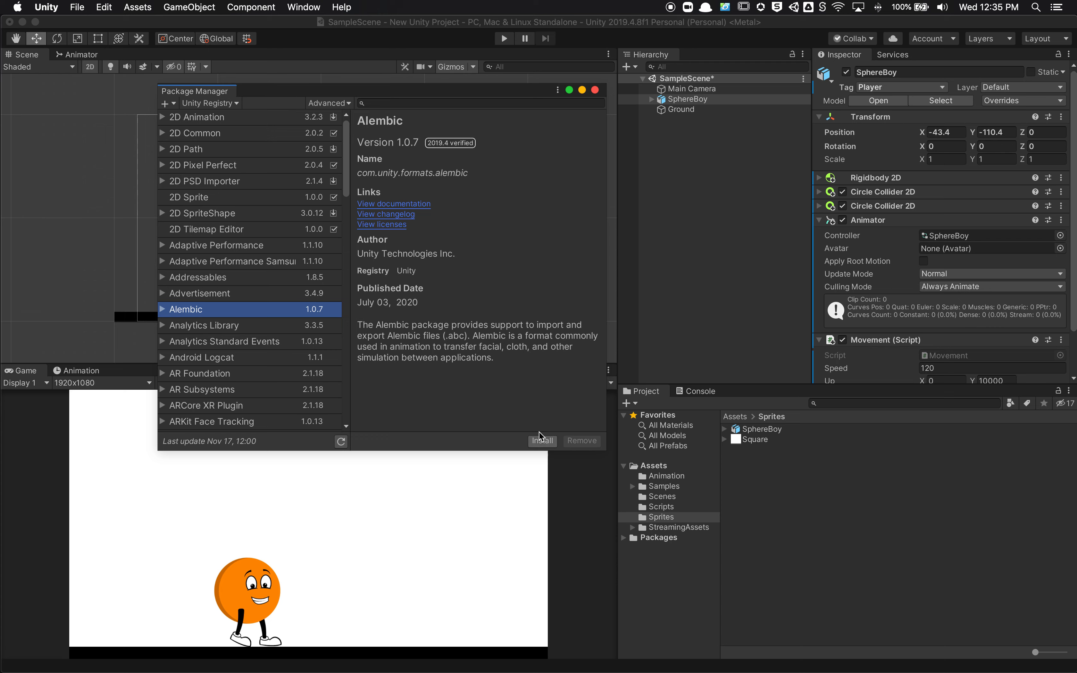
{"action": "left_click", "coordinate": [238, 119]}
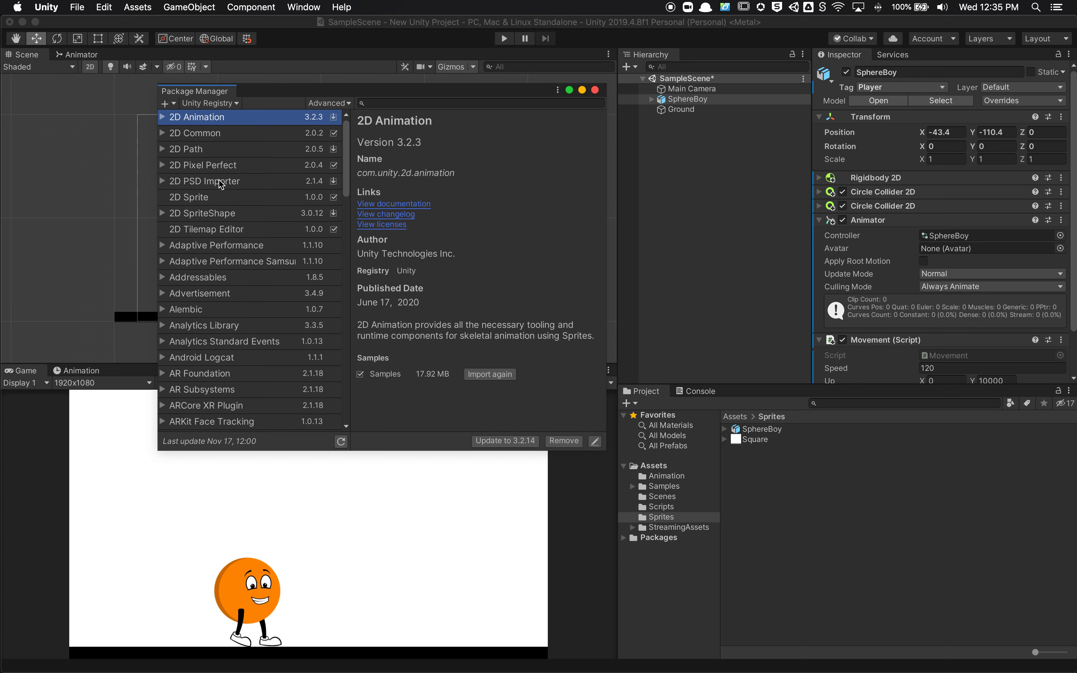
{"action": "left_click", "coordinate": [228, 186]}
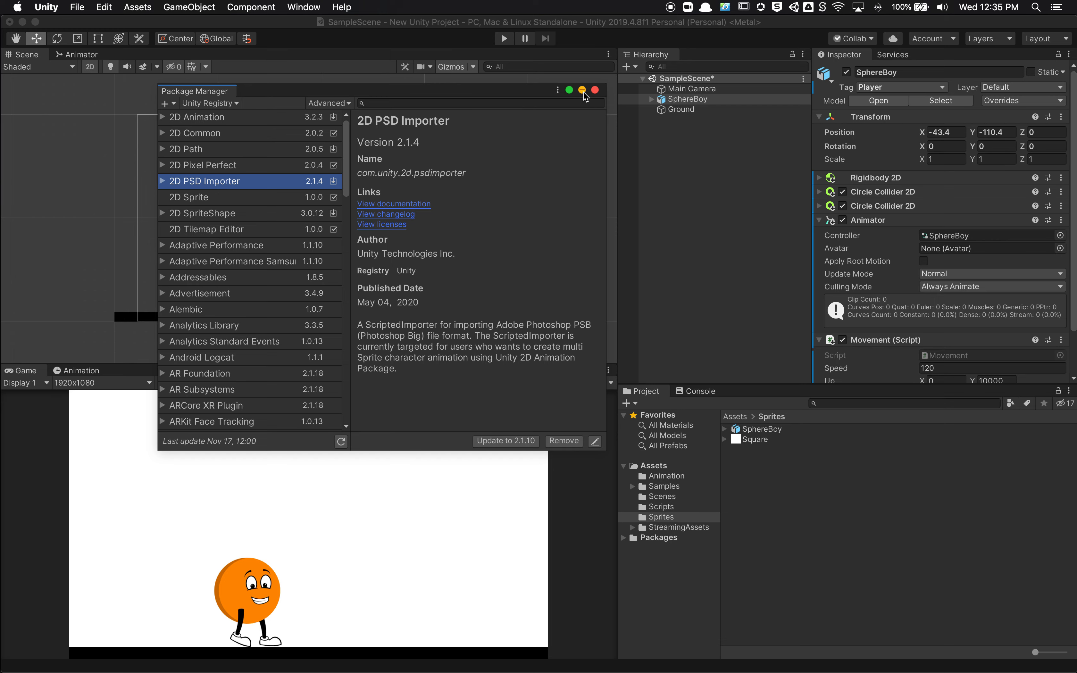
{"action": "left_click", "coordinate": [595, 91]}
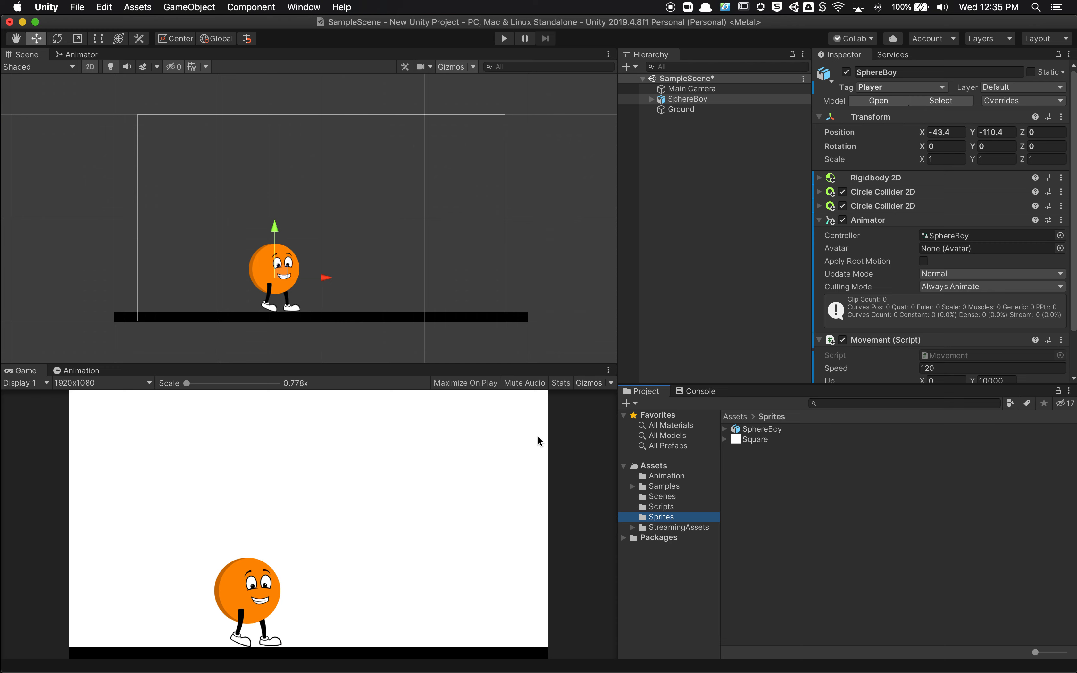
- Set the Game view resolution to 3840x2160
{"action": "left_click", "coordinate": [88, 384]}
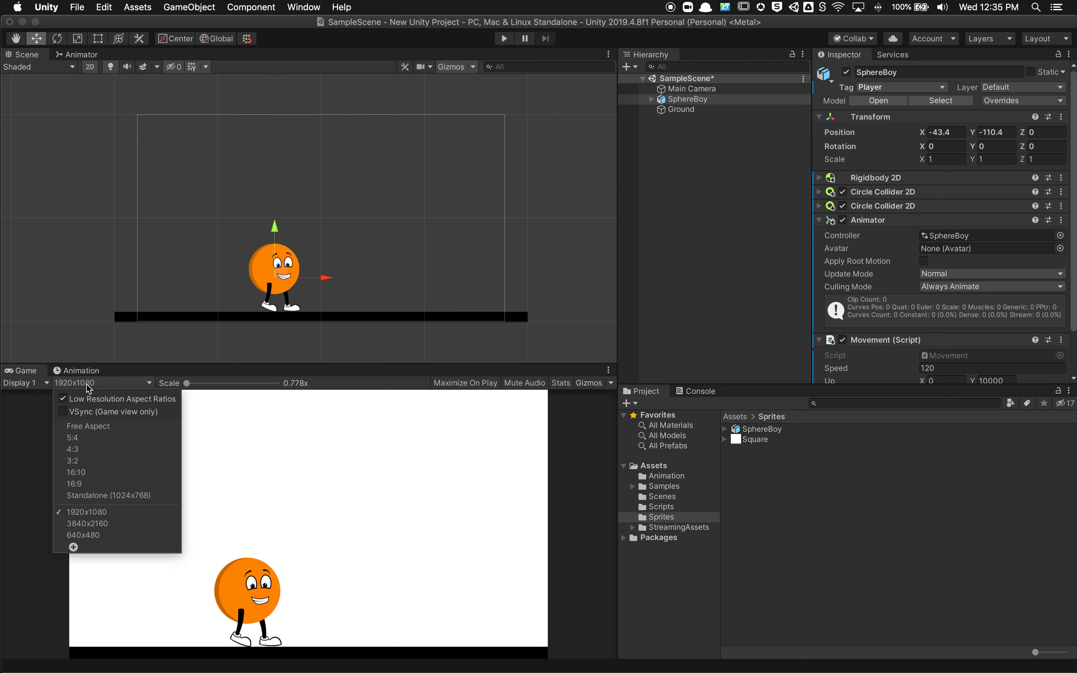
{"action": "left_click", "coordinate": [97, 523]}
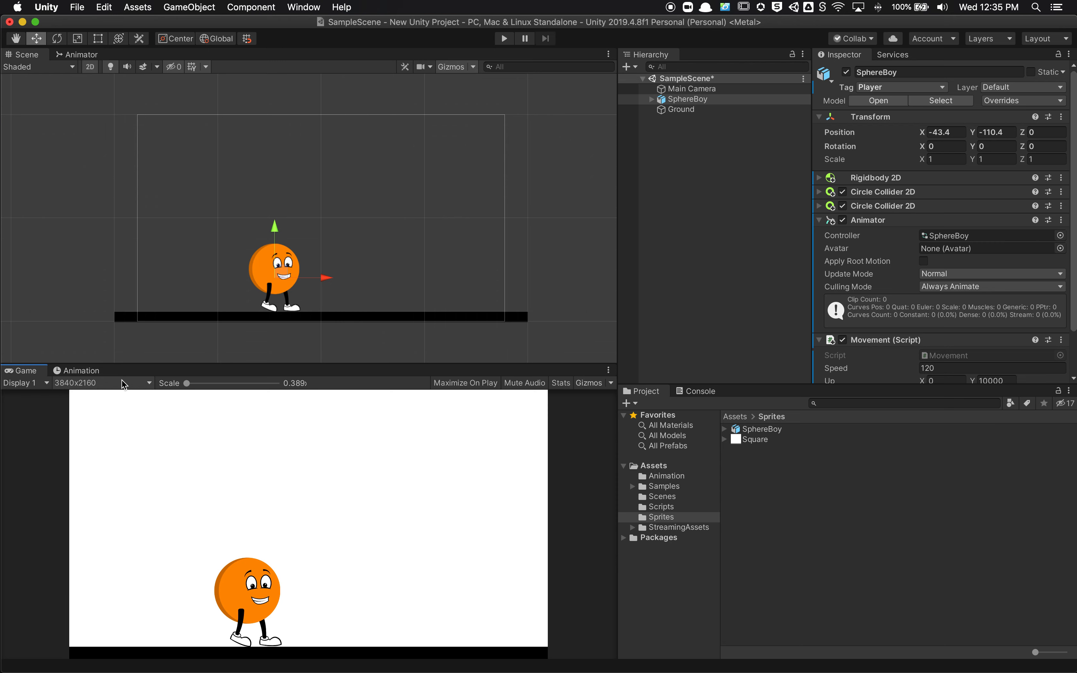
- Examine the Main Camera's background color and orthographic size
{"action": "left_click", "coordinate": [692, 90]}
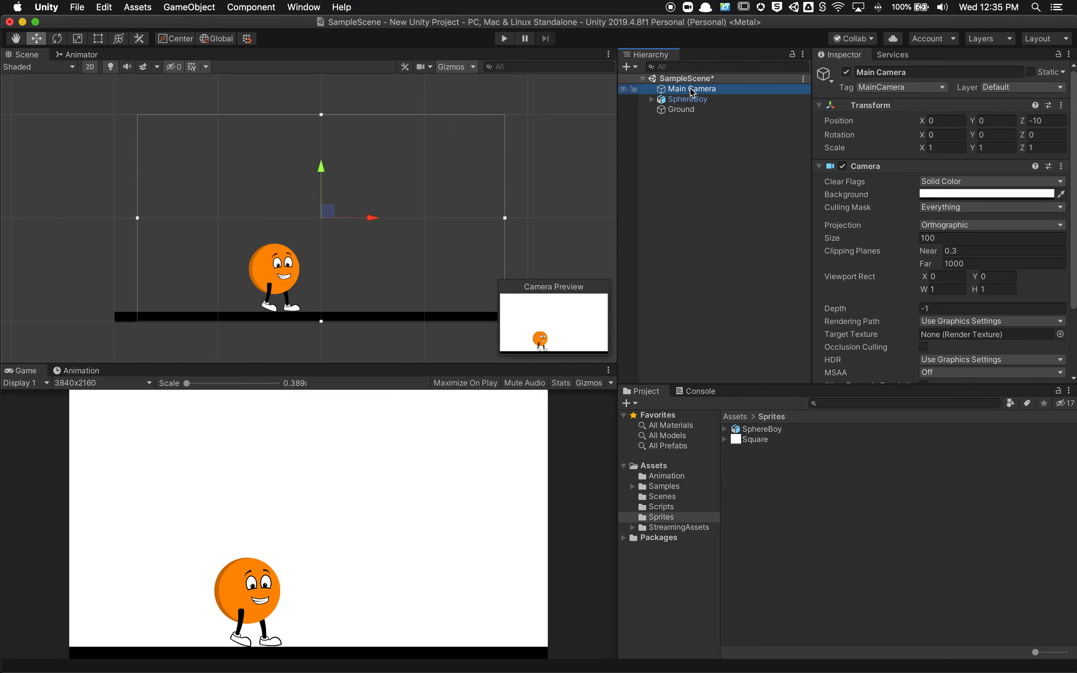
{"action": "left_click", "coordinate": [971, 194]}
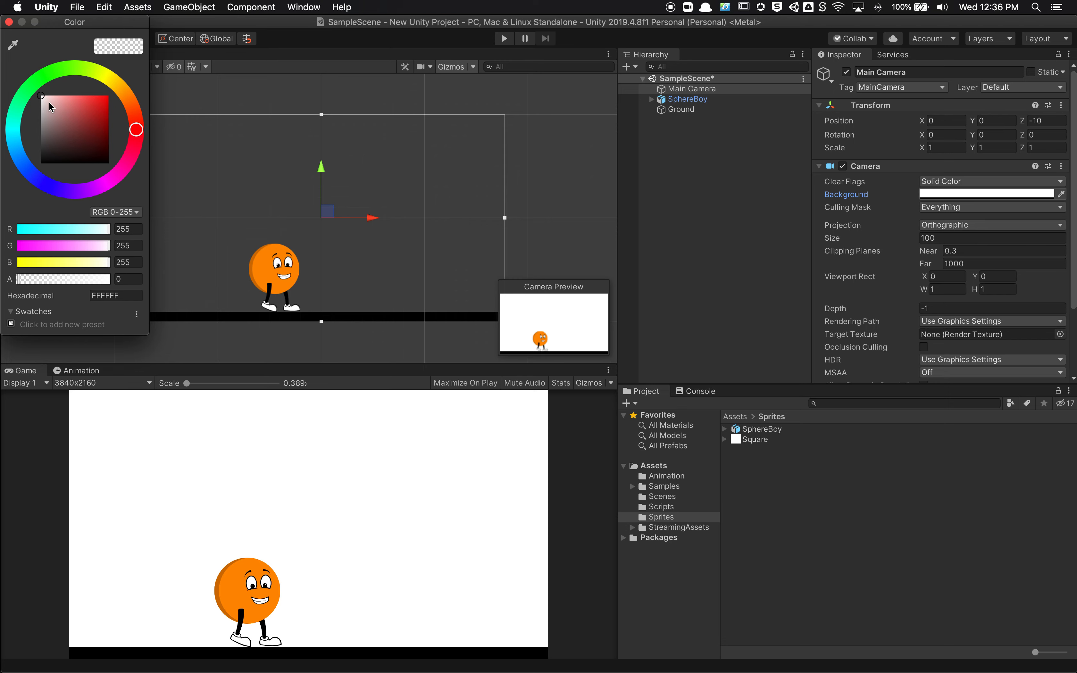
{"action": "left_click", "coordinate": [9, 23]}
{"action": "left_click", "coordinate": [926, 238]}
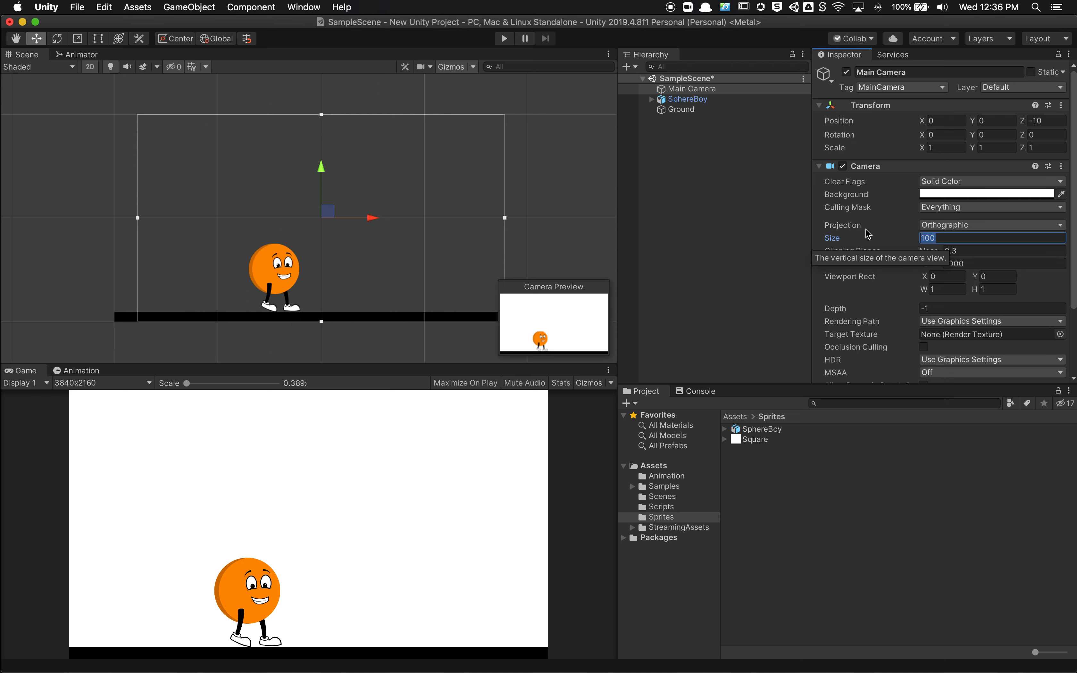
- Look through the Scripts and Sprites folders and show the import settings of the SphereBoy sprite asset
{"action": "left_click", "coordinate": [666, 507]}
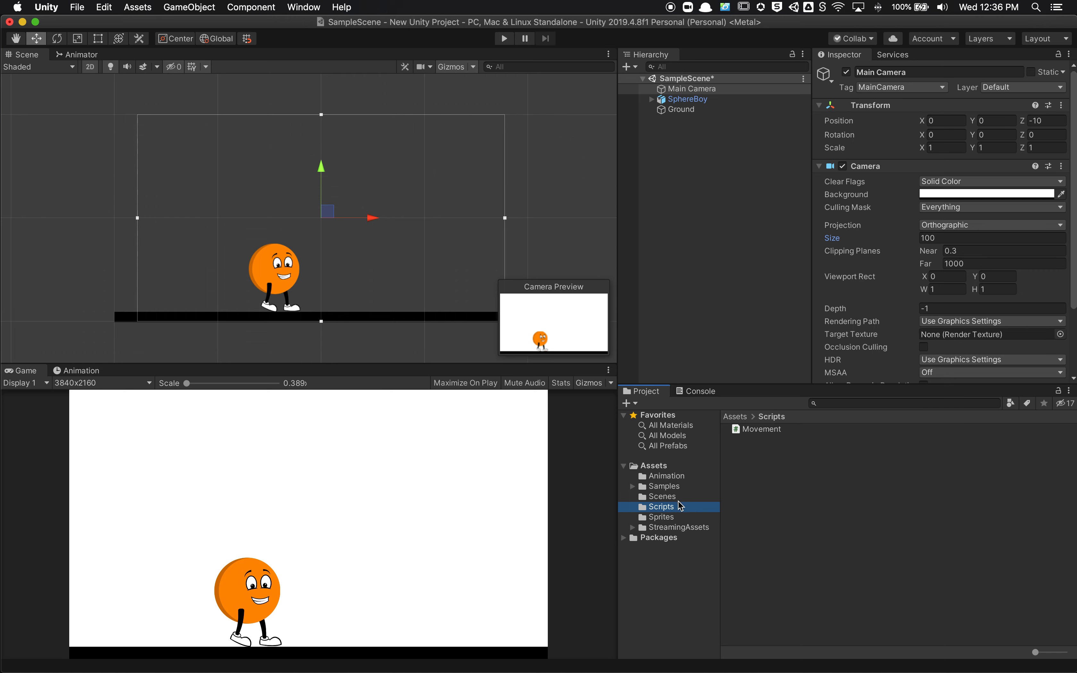
{"action": "left_click", "coordinate": [667, 518]}
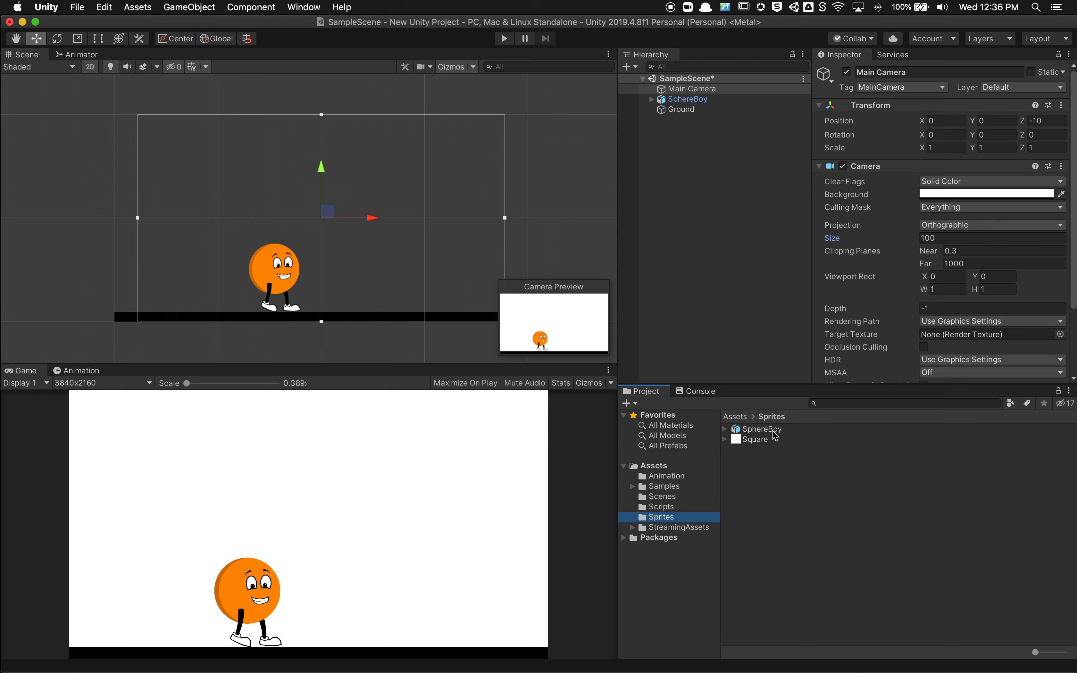
{"action": "left_click", "coordinate": [773, 432]}
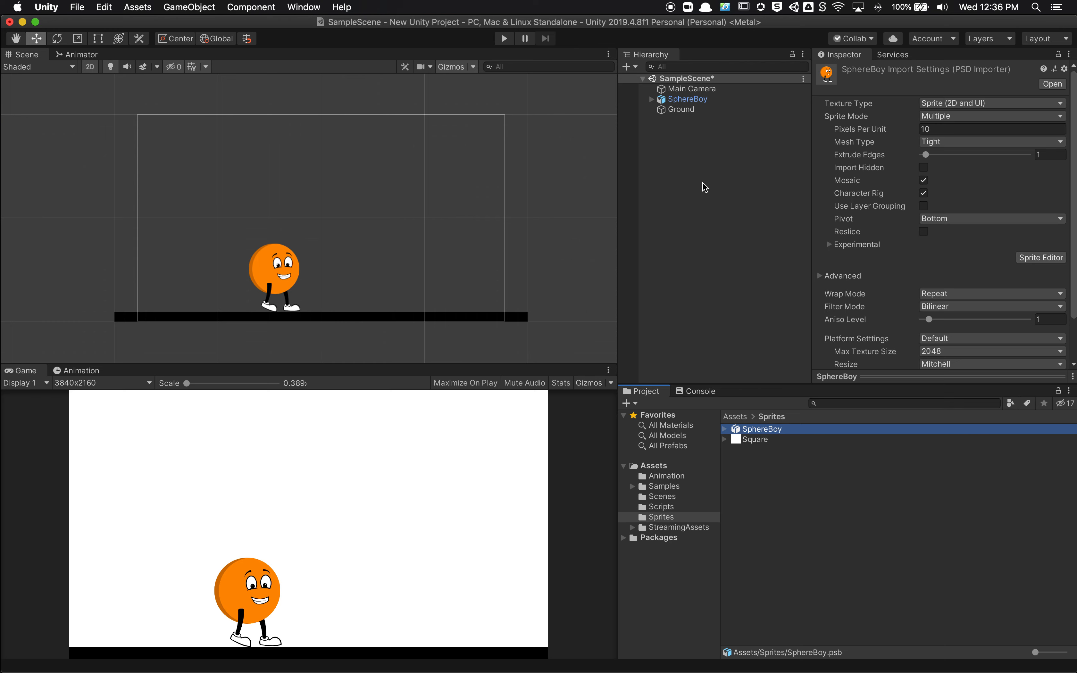
- Examine the SphereBoy object's Rigidbody 2D, both Circle Collider 2D components, Animator and Movement script settings
{"action": "left_click", "coordinate": [689, 101]}
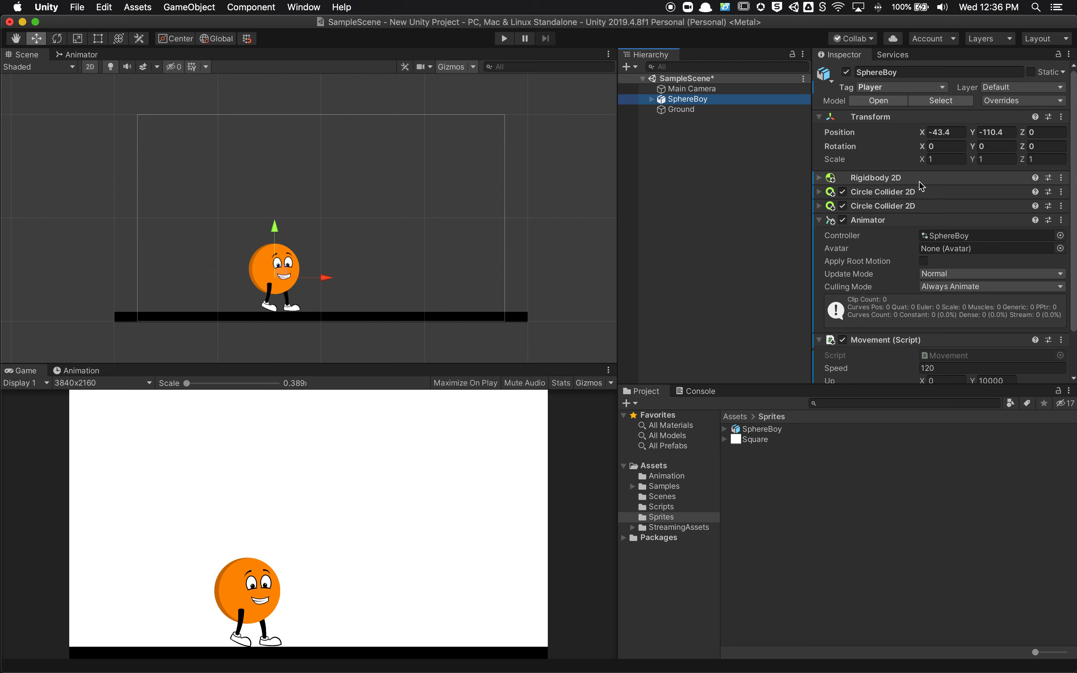
{"action": "left_click", "coordinate": [824, 178]}
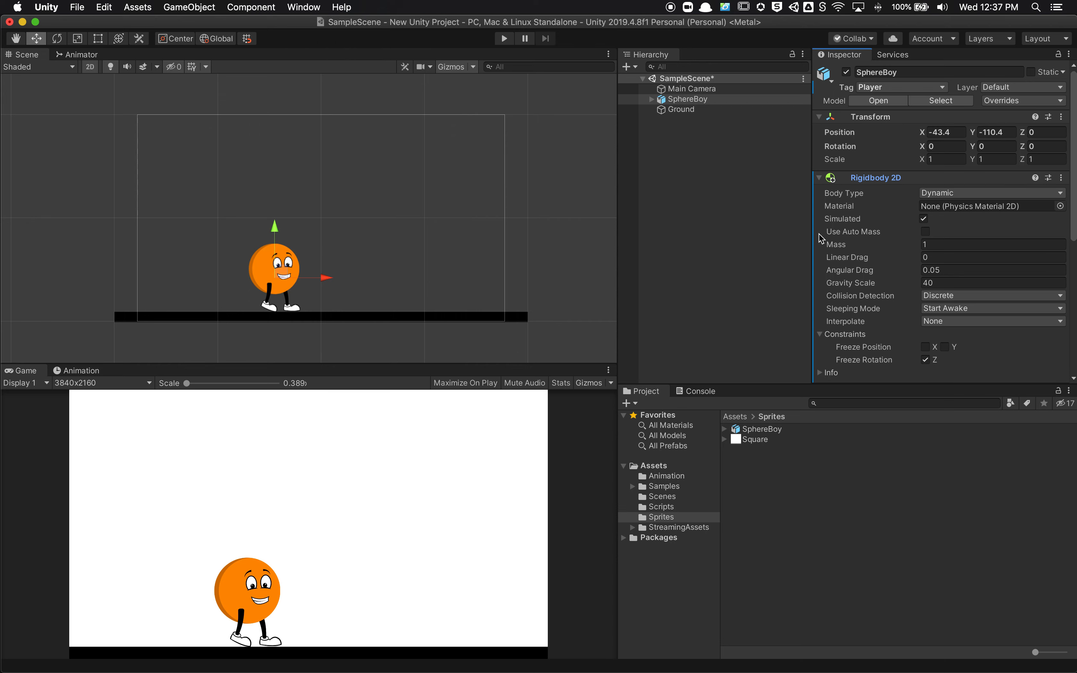
{"action": "left_click", "coordinate": [820, 178]}
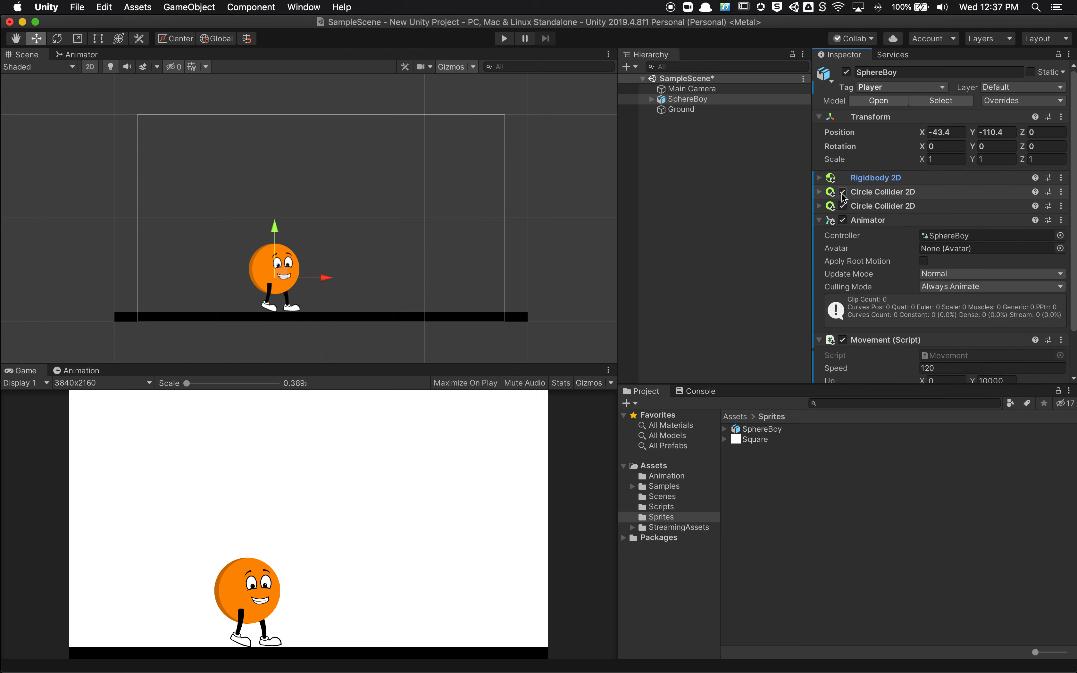
{"action": "left_click", "coordinate": [828, 193]}
{"action": "left_click", "coordinate": [927, 208]}
{"action": "scroll", "coordinate": [273, 311], "scroll_direction": "up", "scroll_amount": 3}
{"action": "scroll", "coordinate": [273, 307], "scroll_direction": "up", "scroll_amount": 2}
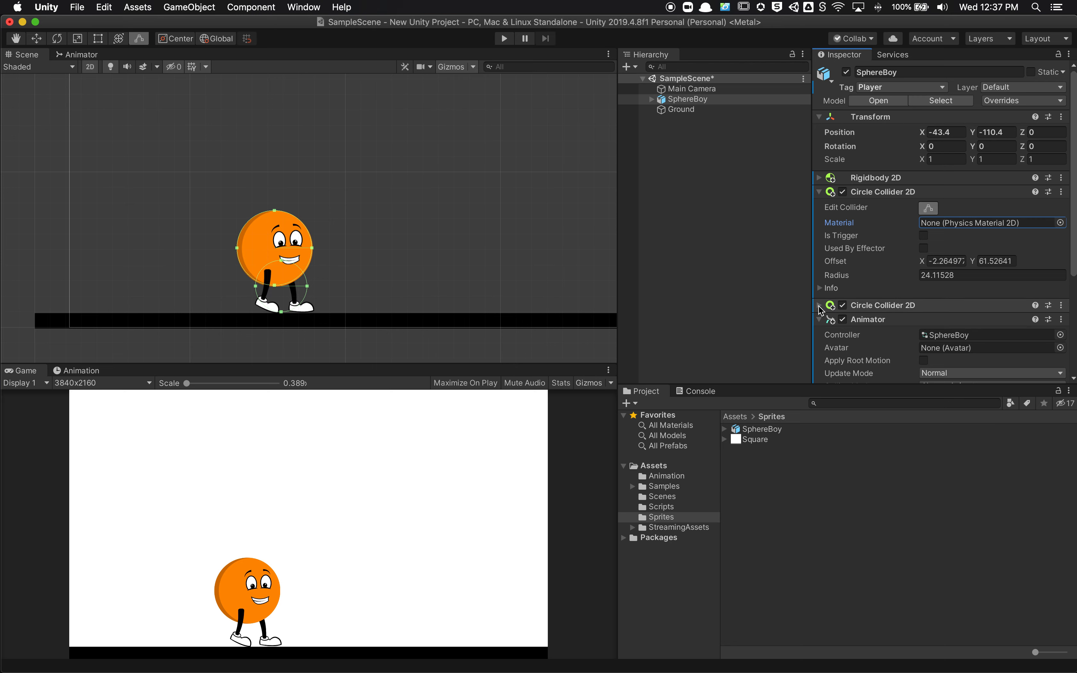
{"action": "left_click", "coordinate": [819, 305]}
{"action": "scroll", "coordinate": [904, 303], "scroll_direction": "down", "scroll_amount": 3}
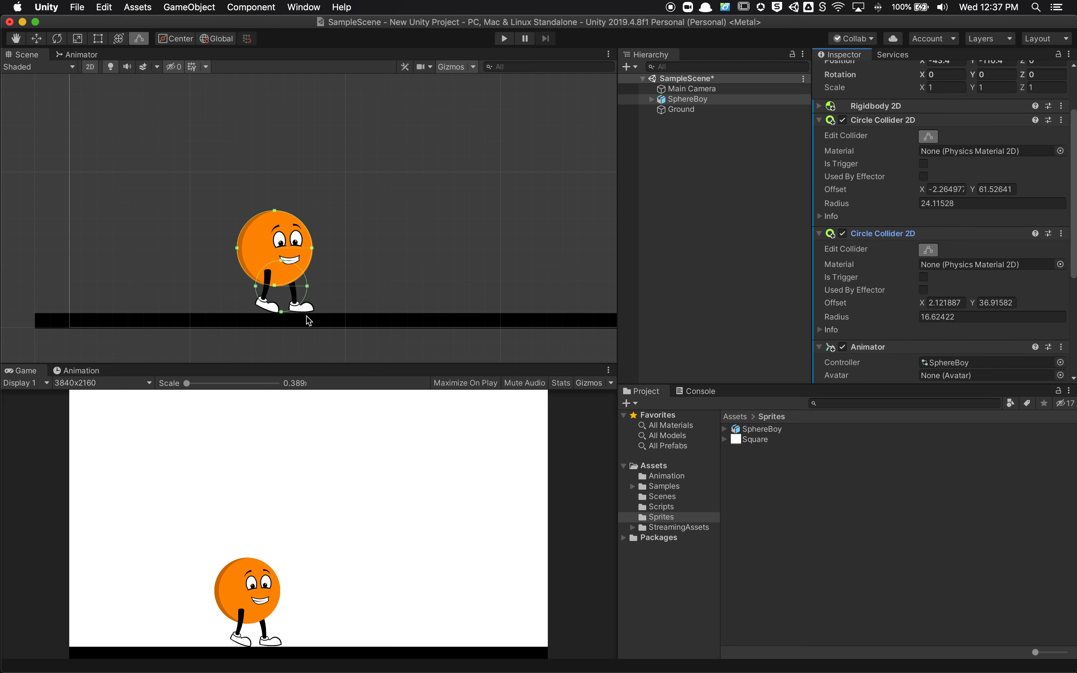
{"action": "scroll", "coordinate": [925, 262], "scroll_direction": "down", "scroll_amount": 6}
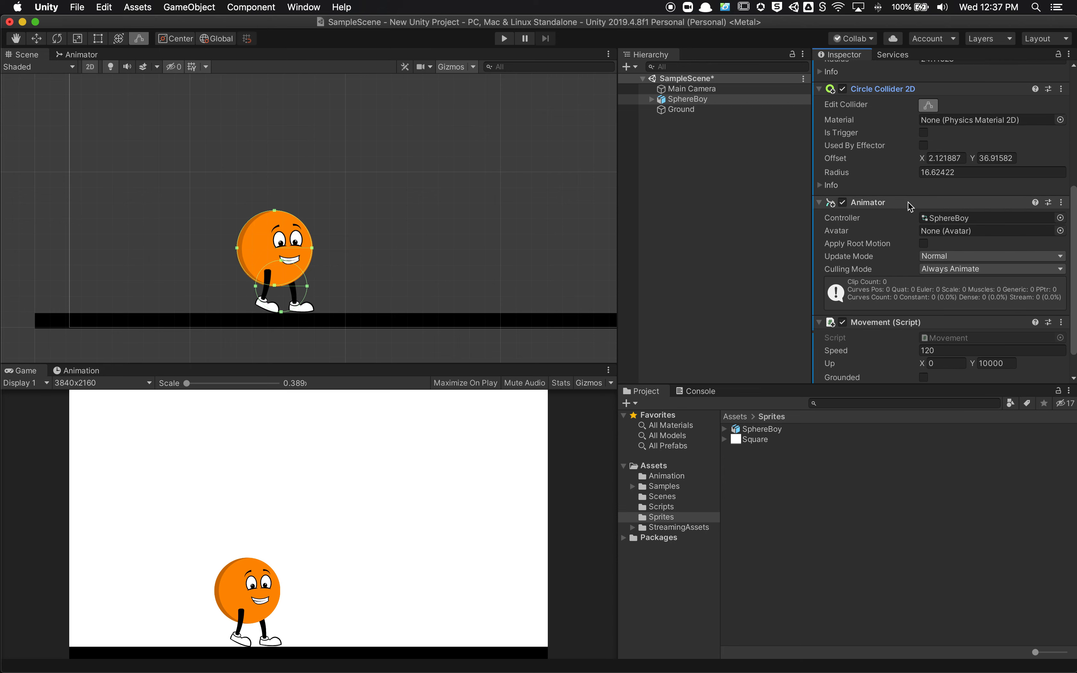
{"action": "scroll", "coordinate": [938, 276], "scroll_direction": "down", "scroll_amount": 2}
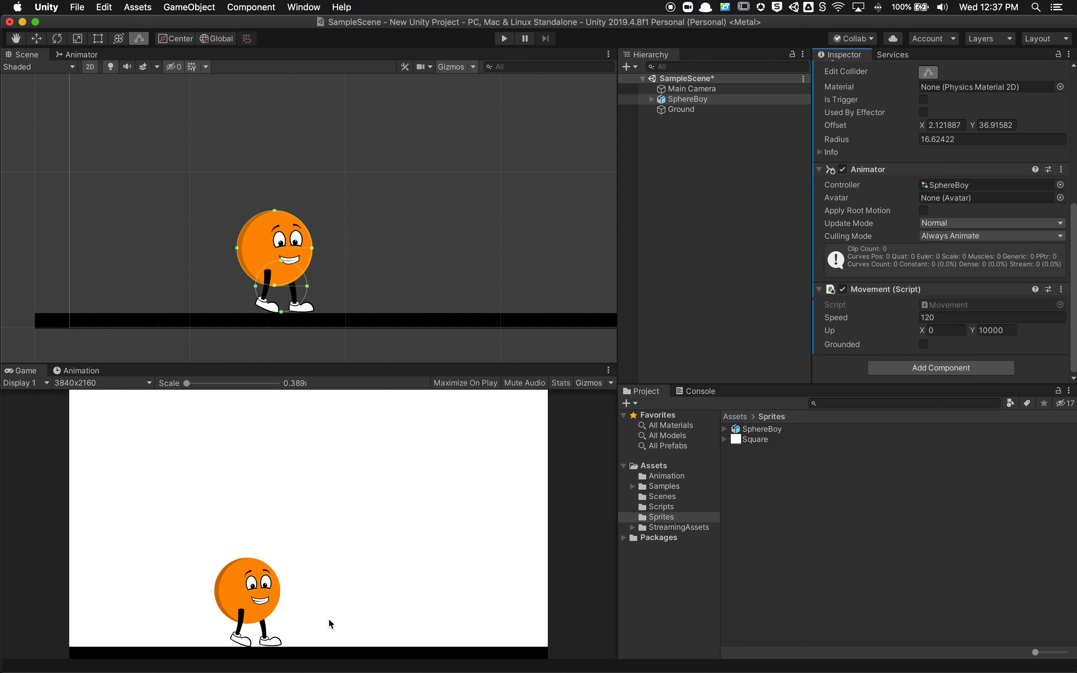
- Create a new square sprite in the Sprites folder with its default name and add it to the scene
{"action": "left_click", "coordinate": [670, 507]}
{"action": "left_click", "coordinate": [661, 516]}
{"action": "right_click", "coordinate": [773, 498]}
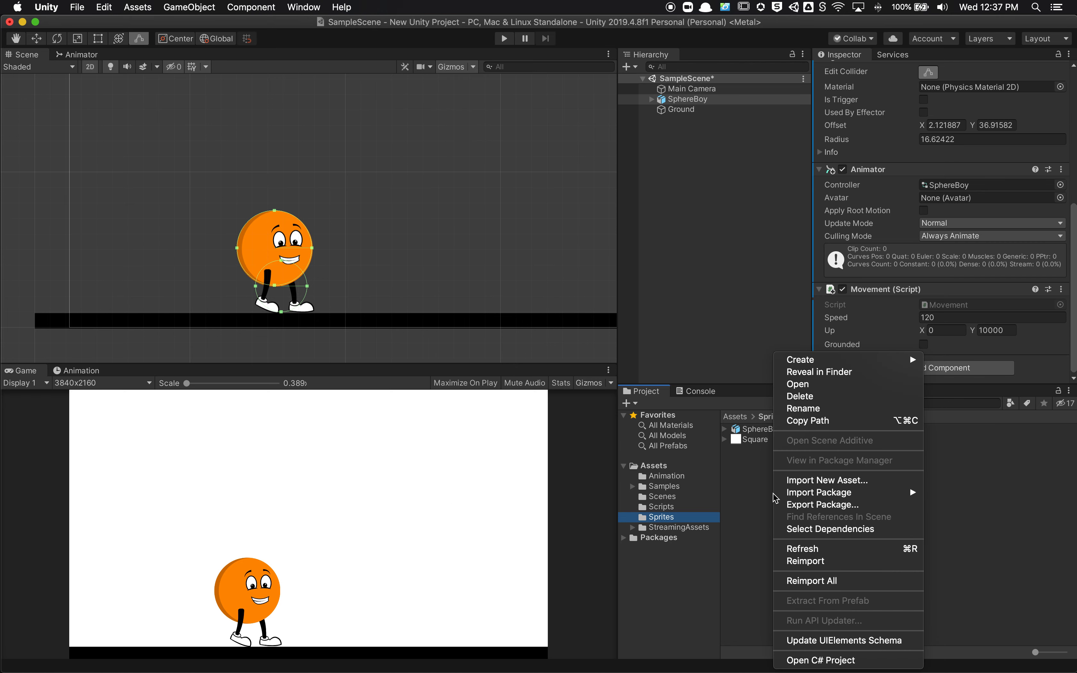
{"action": "mouse_move", "coordinate": [849, 362]}
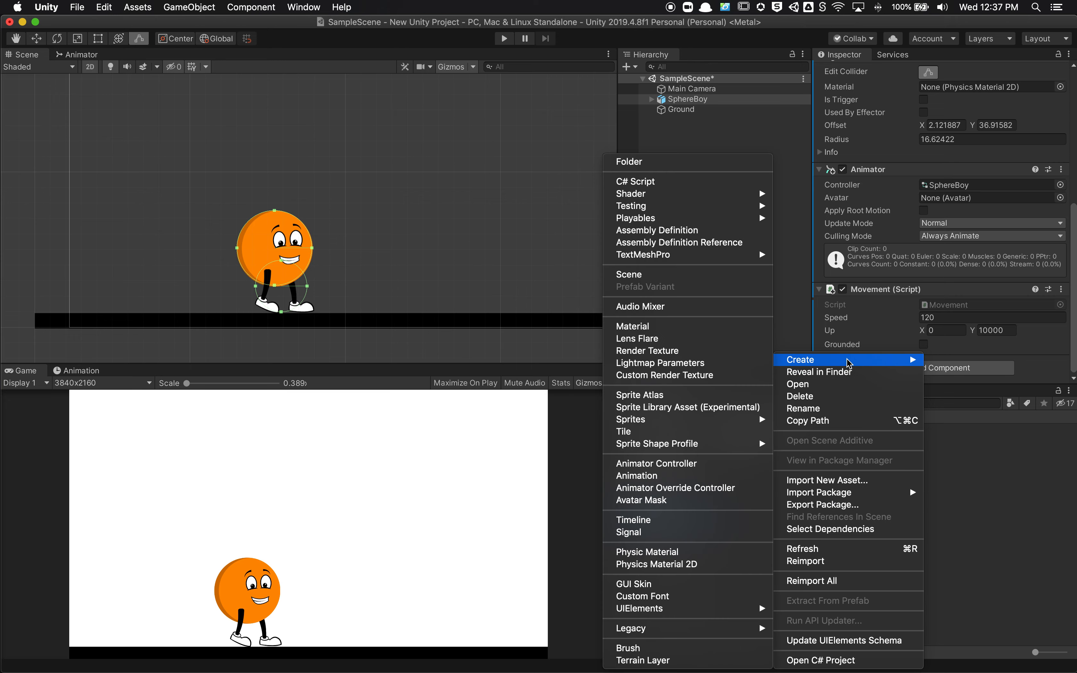
{"action": "mouse_move", "coordinate": [696, 421]}
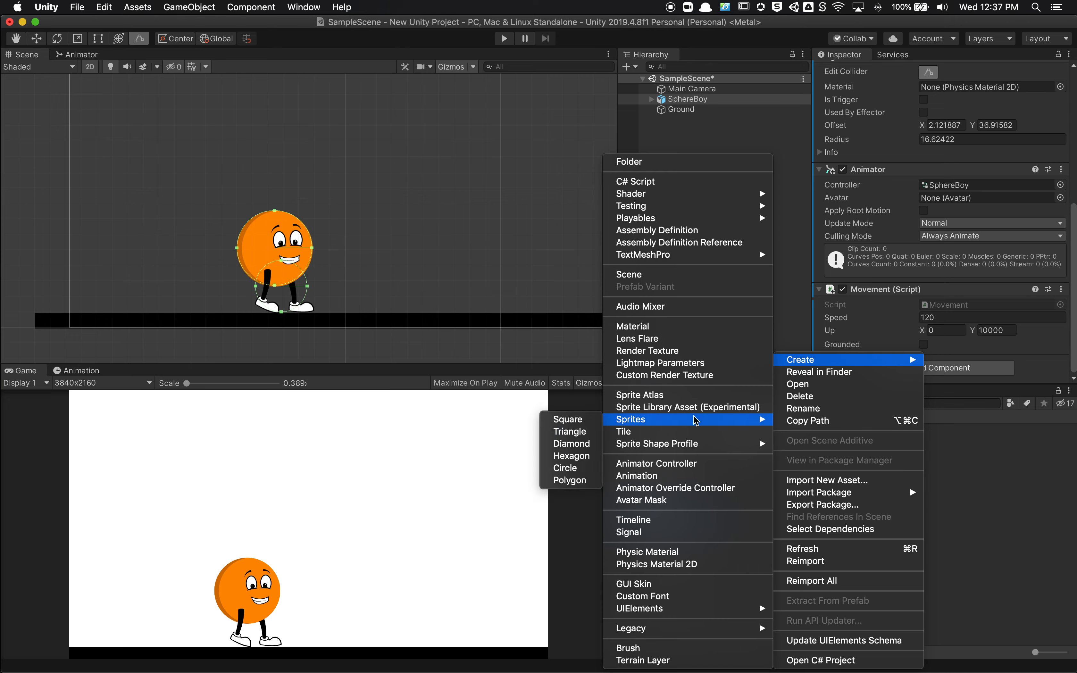
{"action": "left_click", "coordinate": [560, 421]}
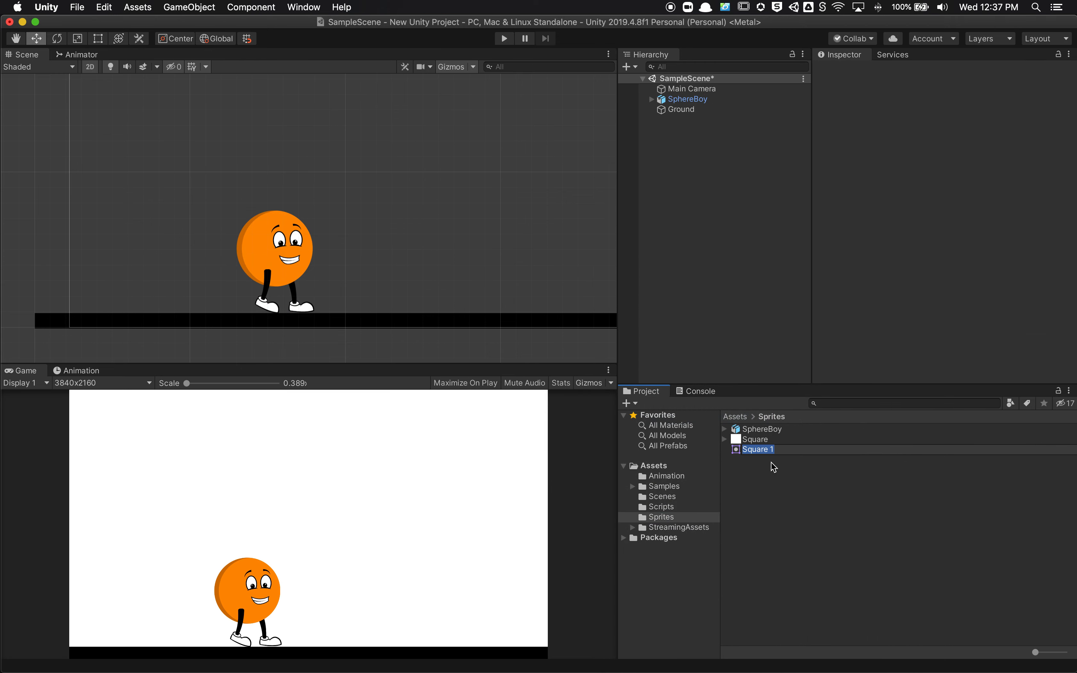
{"action": "key", "text": "Return"}
{"action": "left_click", "coordinate": [756, 451]}
{"action": "left_click_drag", "start_coordinate": [756, 439], "coordinate": [692, 164]}
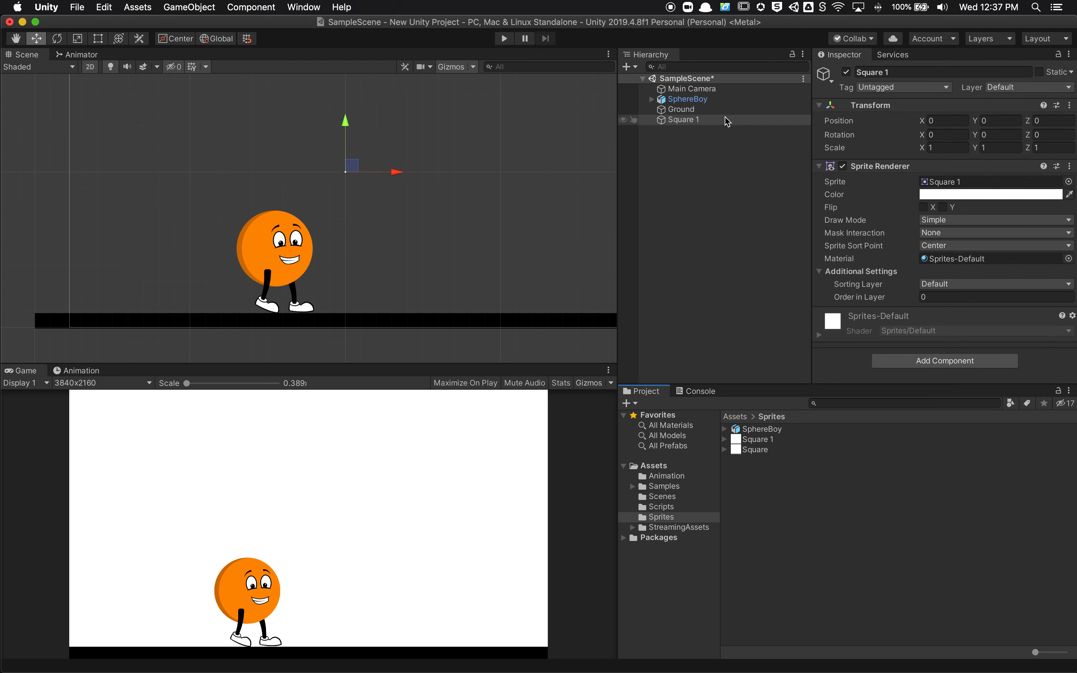
- Examine the Ground object's scale, sprite color and Box Collider 2D settings
{"action": "left_click", "coordinate": [690, 110]}
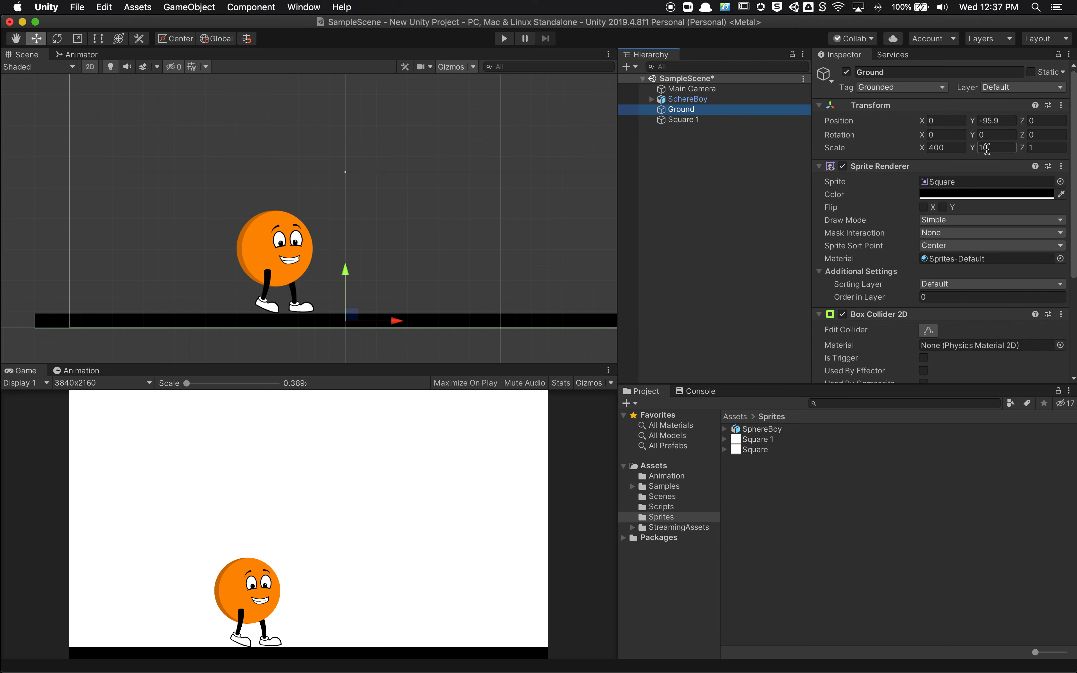
{"action": "left_click", "coordinate": [992, 196]}
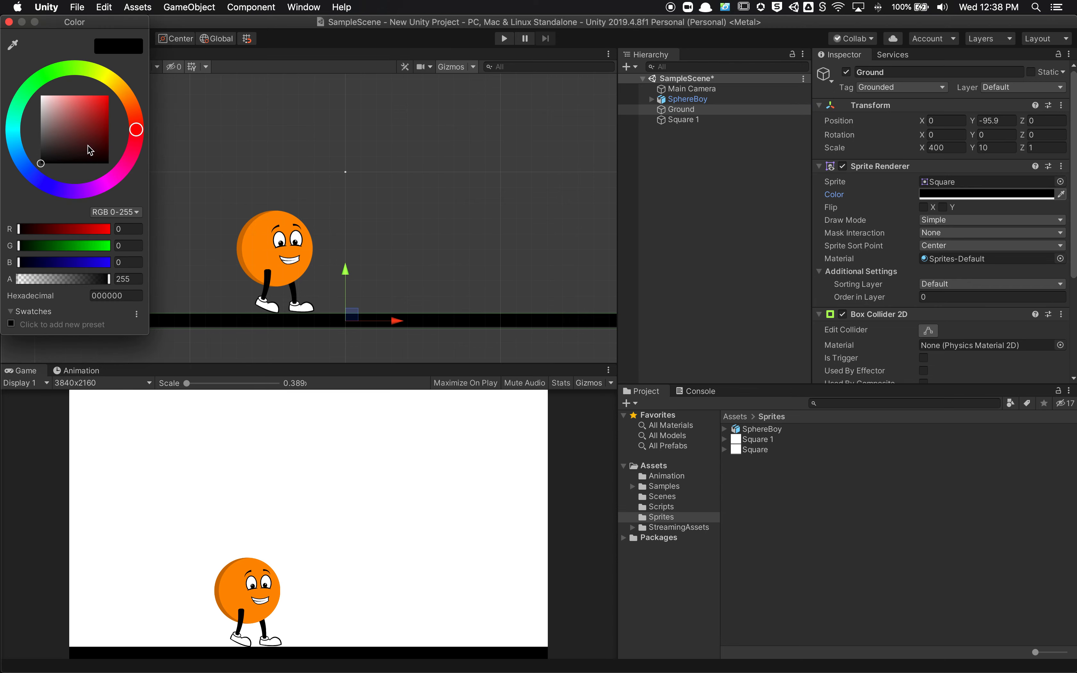
{"action": "left_click_drag", "start_coordinate": [79, 117], "coordinate": [24, 180]}
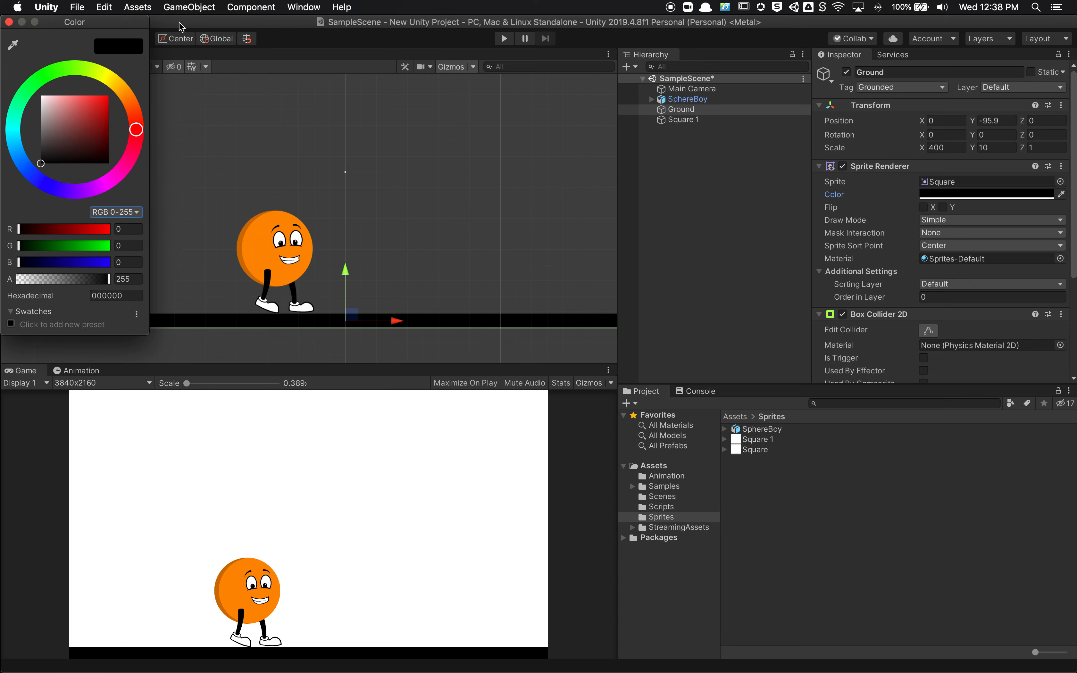
{"action": "left_click", "coordinate": [9, 22]}
{"action": "scroll", "coordinate": [918, 331], "scroll_direction": "down", "scroll_amount": 3}
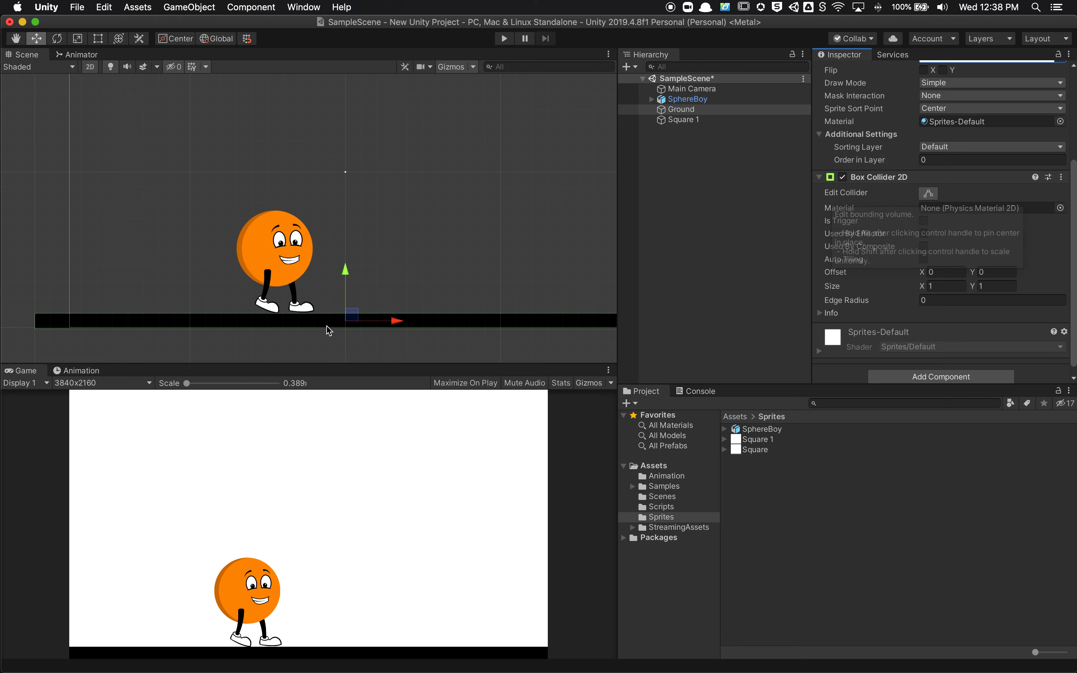
- Delete the newly added square object from the scene
{"action": "left_click", "coordinate": [699, 120]}
{"action": "right_click", "coordinate": [699, 120]}
{"action": "left_click", "coordinate": [730, 182]}
- Open the project's Tags & Layers settings from the Ground object's tag options
{"action": "left_click", "coordinate": [705, 110]}
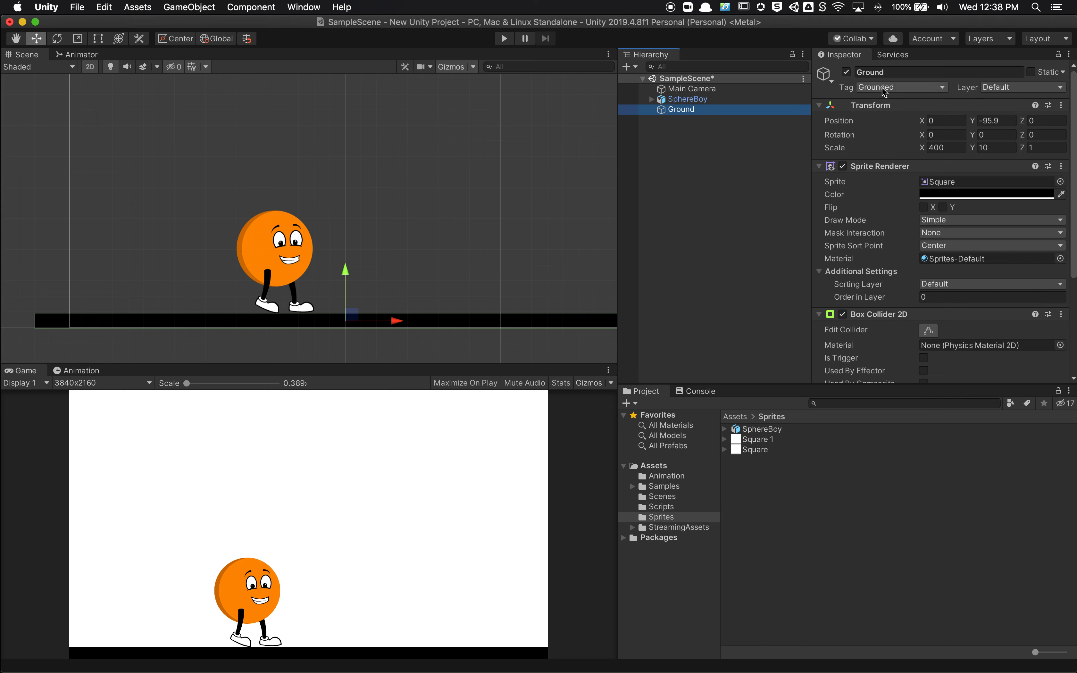
{"action": "left_click", "coordinate": [884, 91]}
{"action": "left_click", "coordinate": [887, 106]}
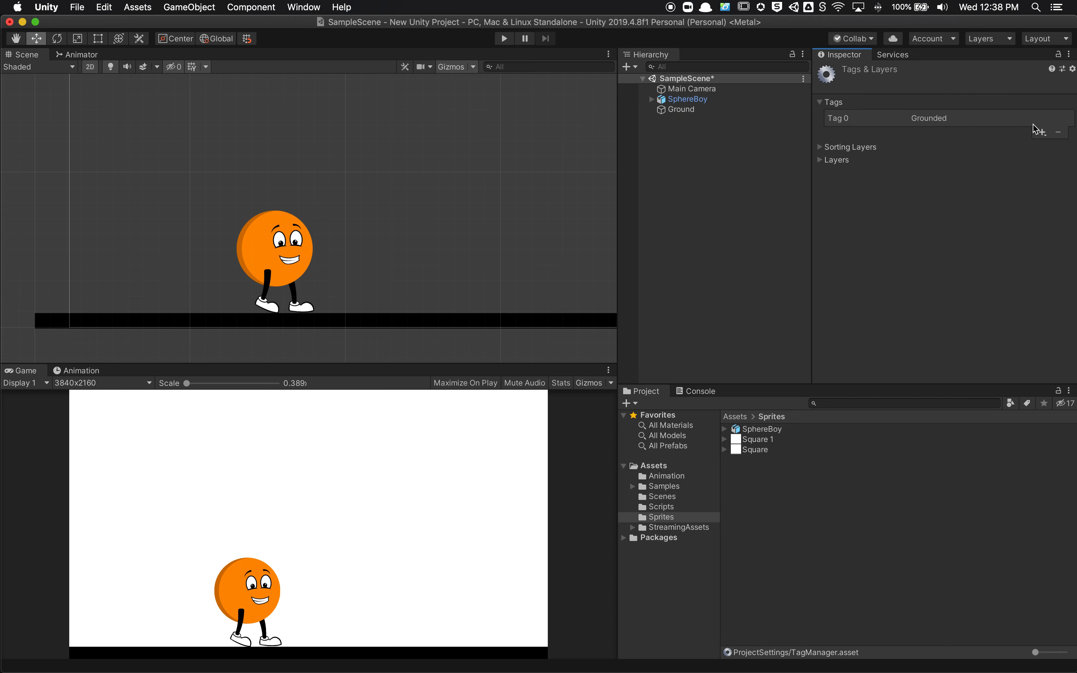
- Check the Ground object's tag options, including the Grounded tag, and review its Box Collider 2D settings
{"action": "left_click", "coordinate": [705, 111]}
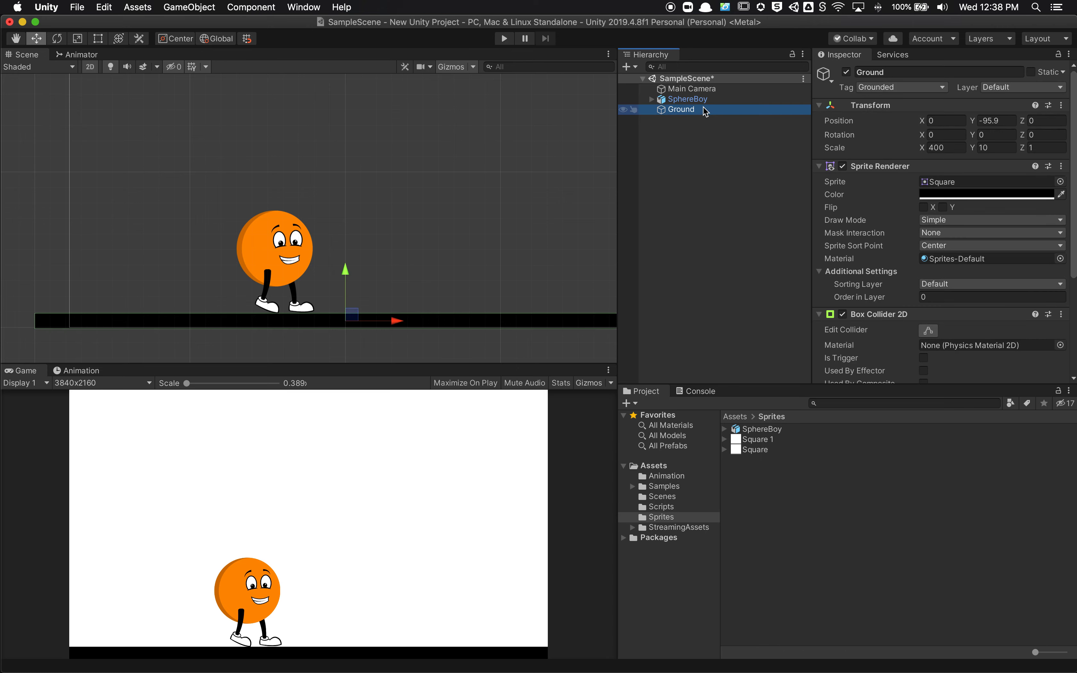
{"action": "left_click", "coordinate": [906, 87]}
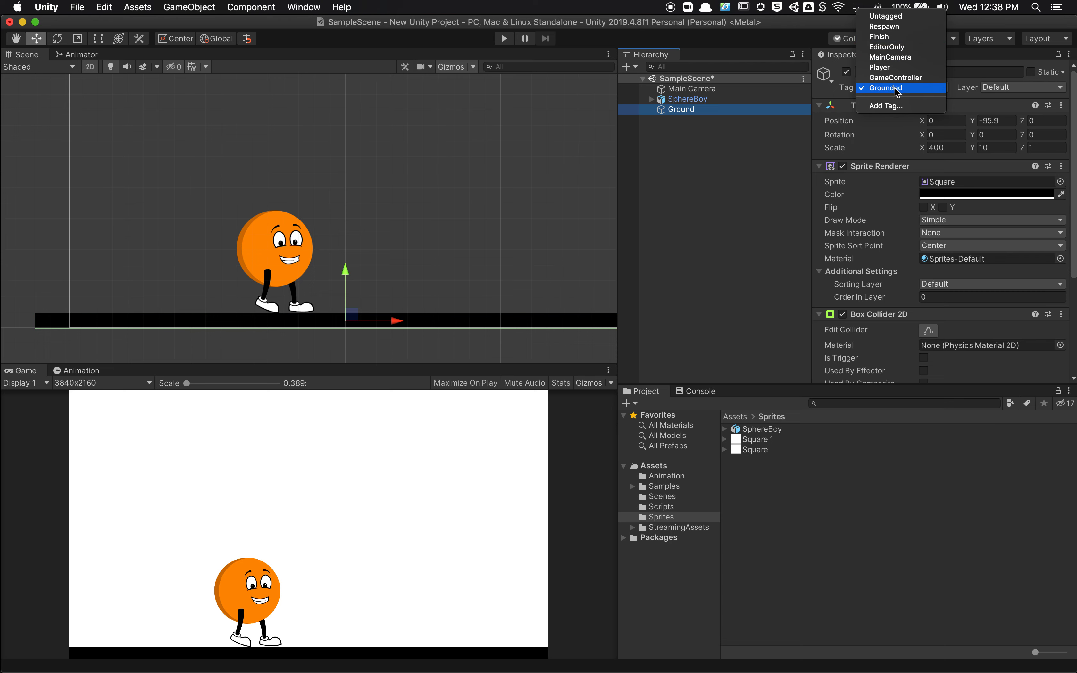
{"action": "left_click", "coordinate": [713, 223]}
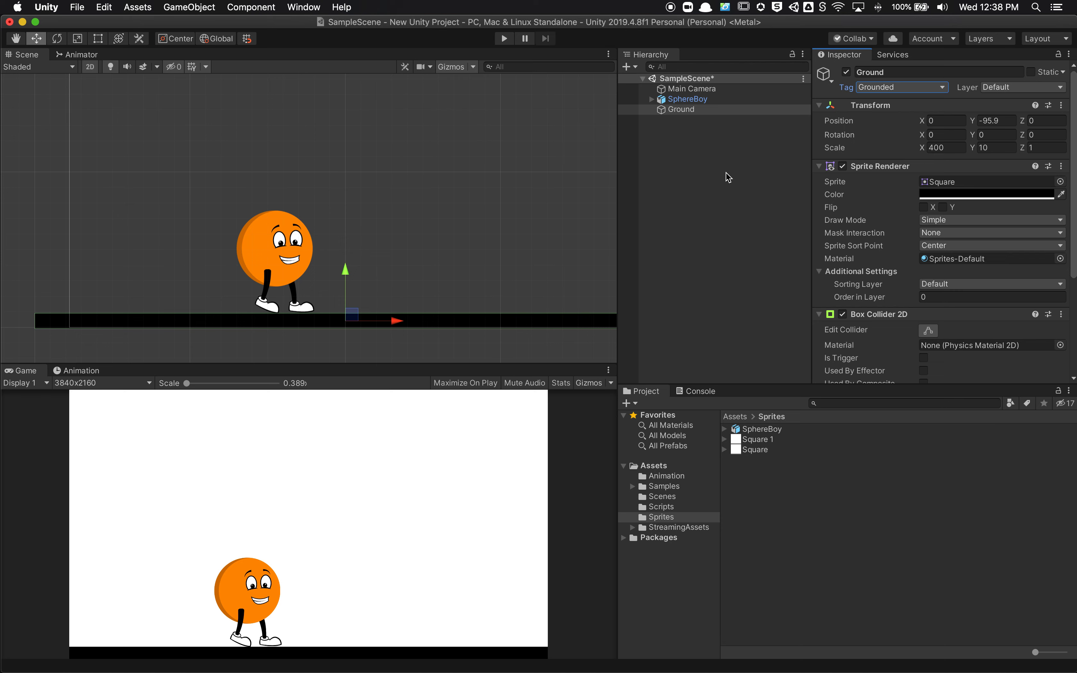
{"action": "scroll", "coordinate": [828, 286], "scroll_direction": "down", "scroll_amount": 3}
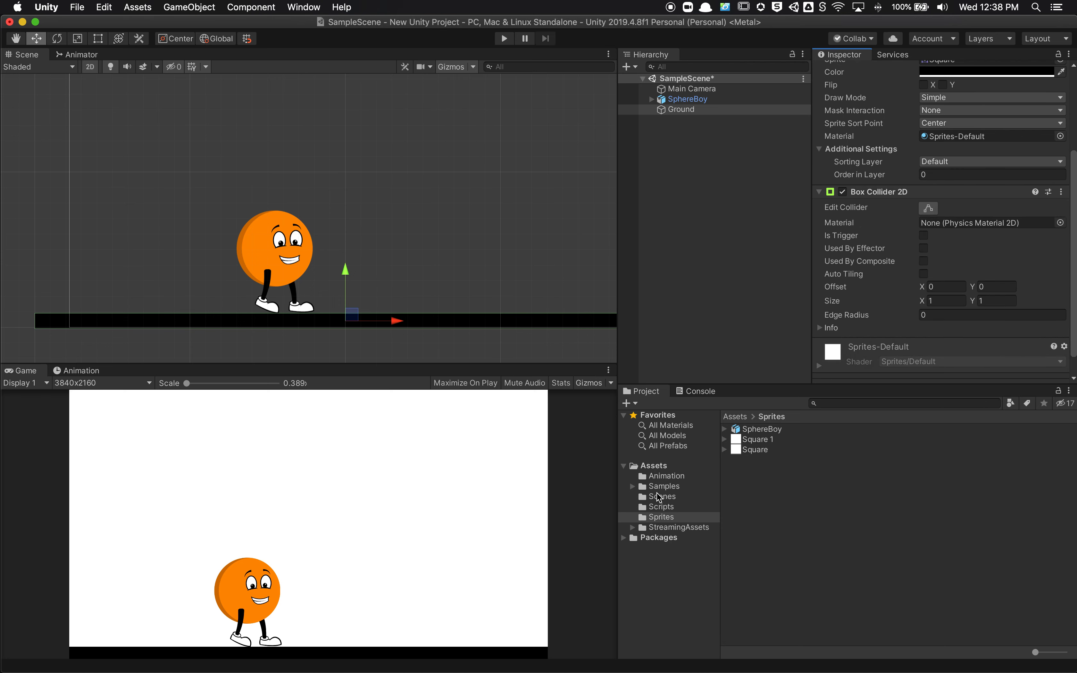
- Examine the Animator Controller creation option in the Animation folder and select the existing SphereBoy controller
{"action": "left_click", "coordinate": [666, 476]}
{"action": "right_click", "coordinate": [780, 494]}
{"action": "mouse_move", "coordinate": [784, 495]}
{"action": "mouse_move", "coordinate": [845, 366]}
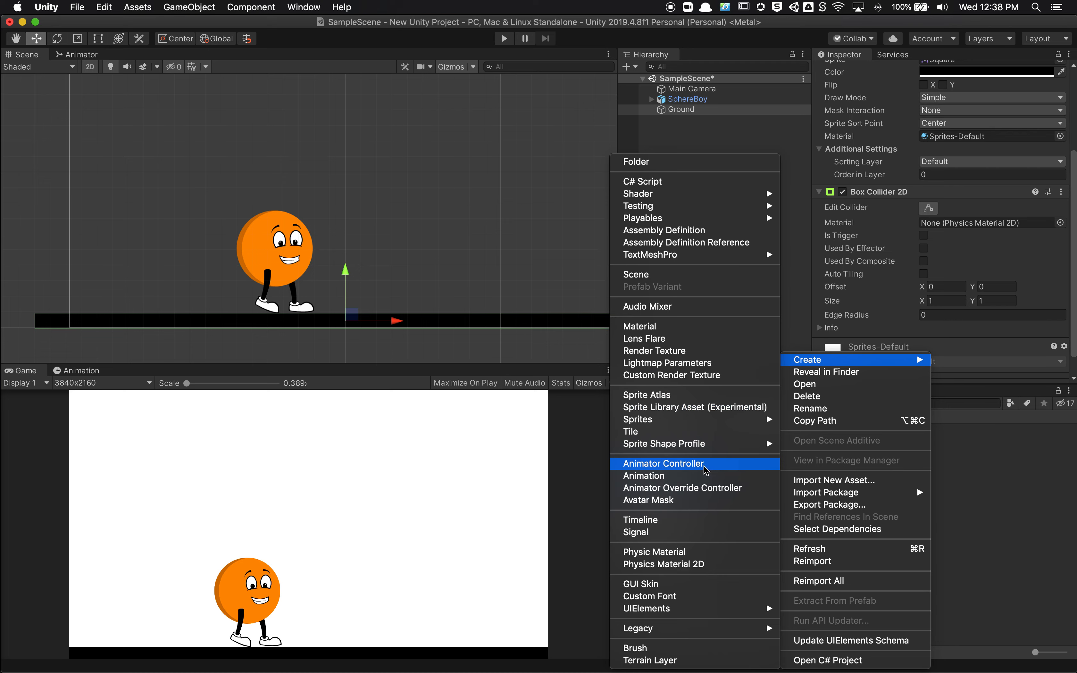
{"action": "left_click", "coordinate": [1013, 506]}
{"action": "left_click", "coordinate": [760, 432]}
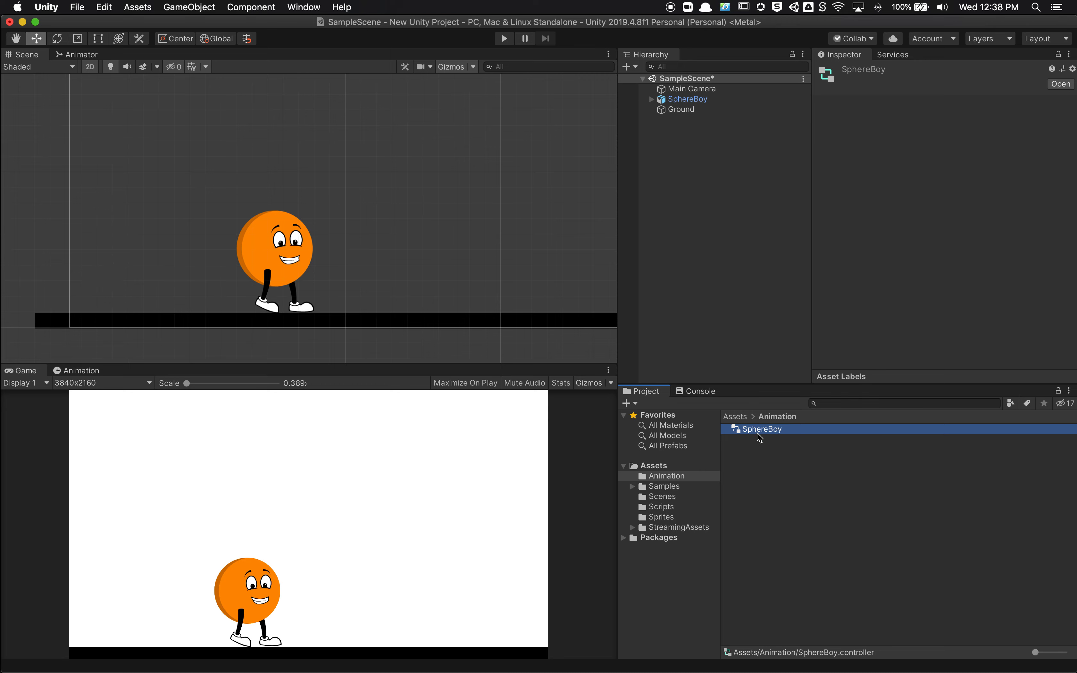
- Assign the SphereBoy animator controller from the Animation folder to the Animator component of the SphereBoy character
{"action": "left_click", "coordinate": [712, 99]}
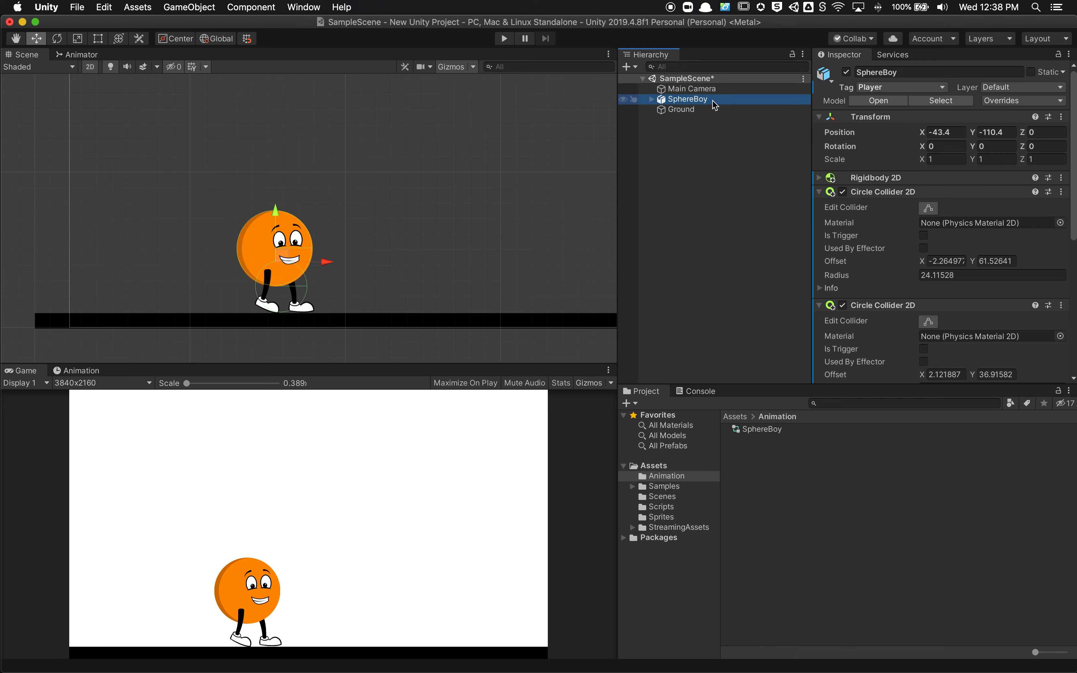
{"action": "scroll", "coordinate": [980, 253], "scroll_direction": "down", "scroll_amount": 5}
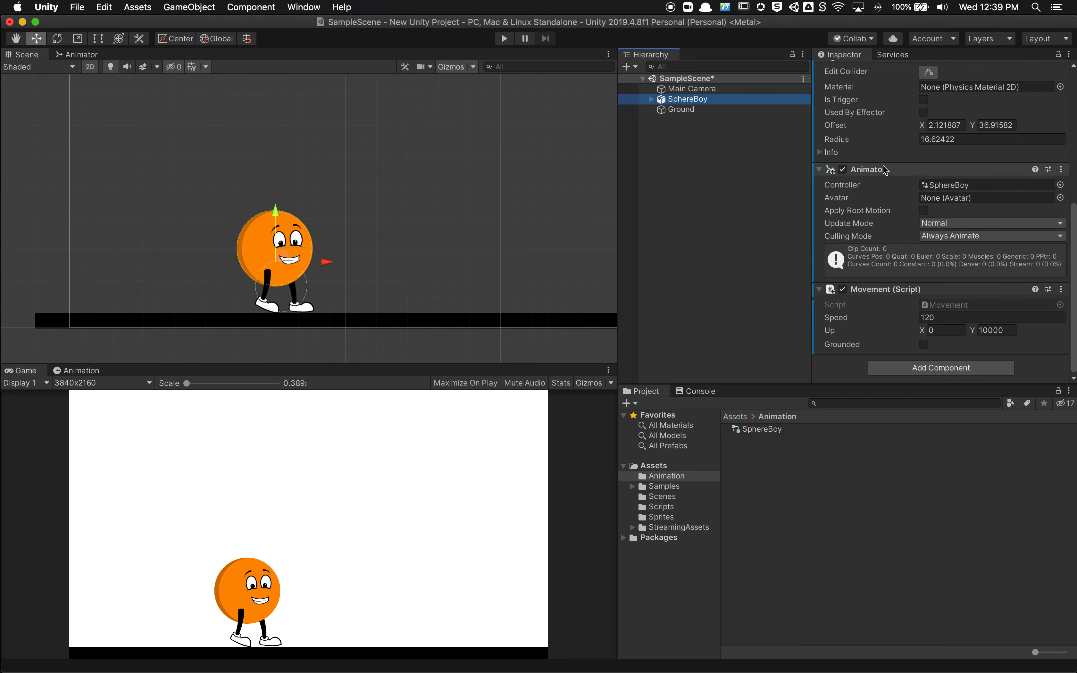
{"action": "left_click_drag", "start_coordinate": [756, 429], "coordinate": [957, 187]}
- Open the SphereBoy character's animator graph and examine the parameter types available for its Move and Jump parameters
{"action": "left_click", "coordinate": [691, 102]}
{"action": "left_click", "coordinate": [81, 54]}
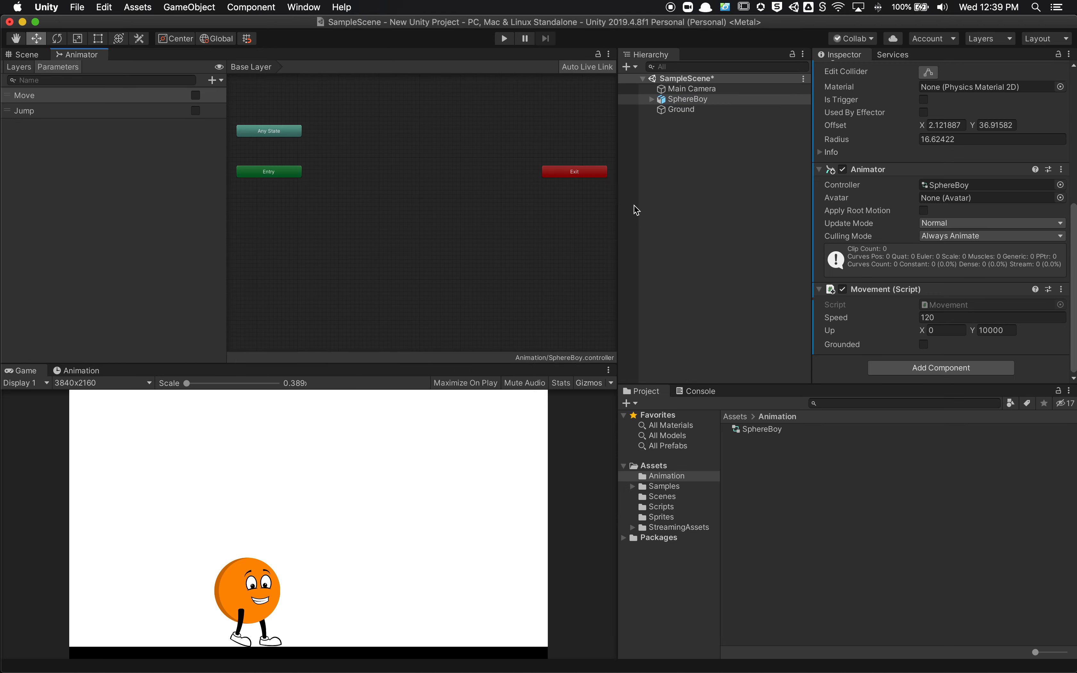
{"action": "left_click", "coordinate": [222, 81]}
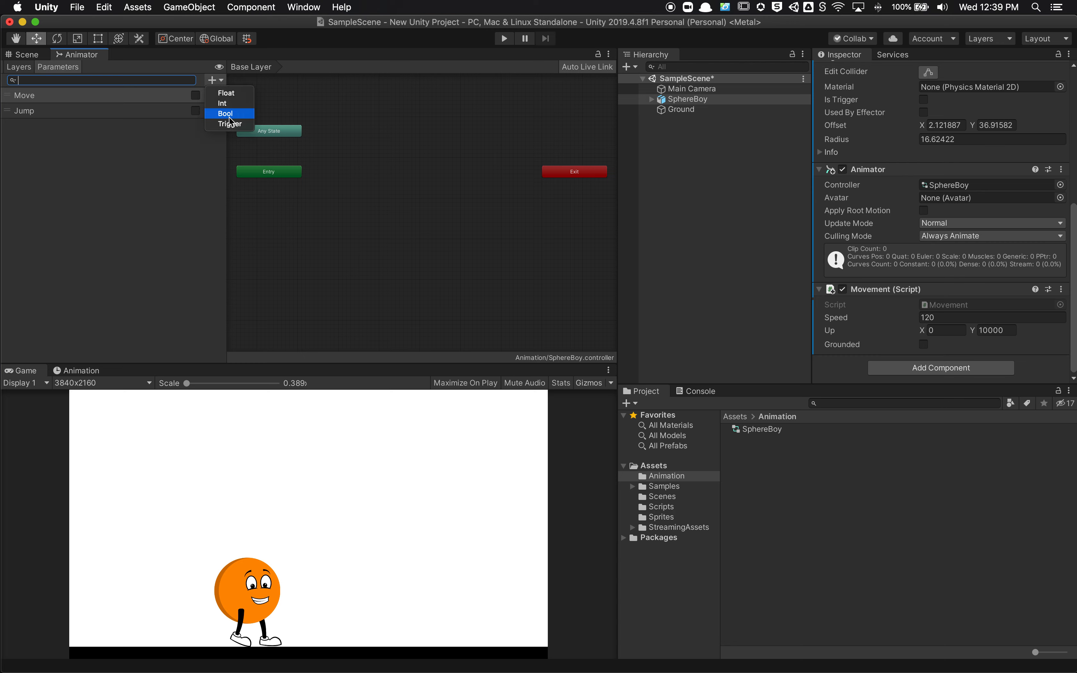
{"action": "left_click", "coordinate": [220, 82]}
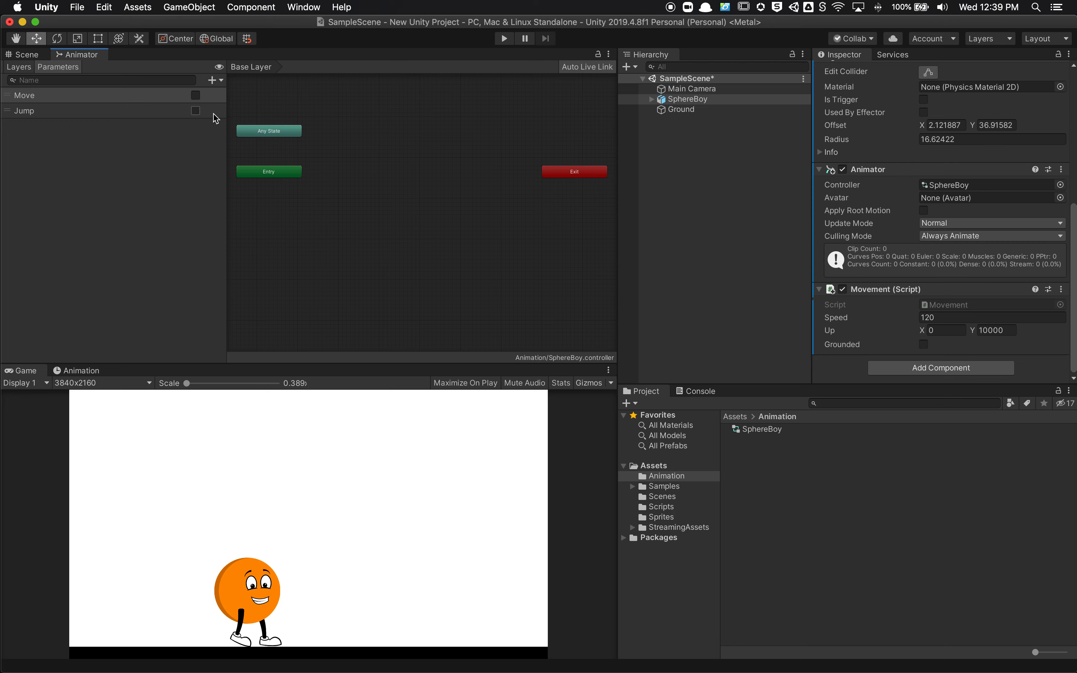